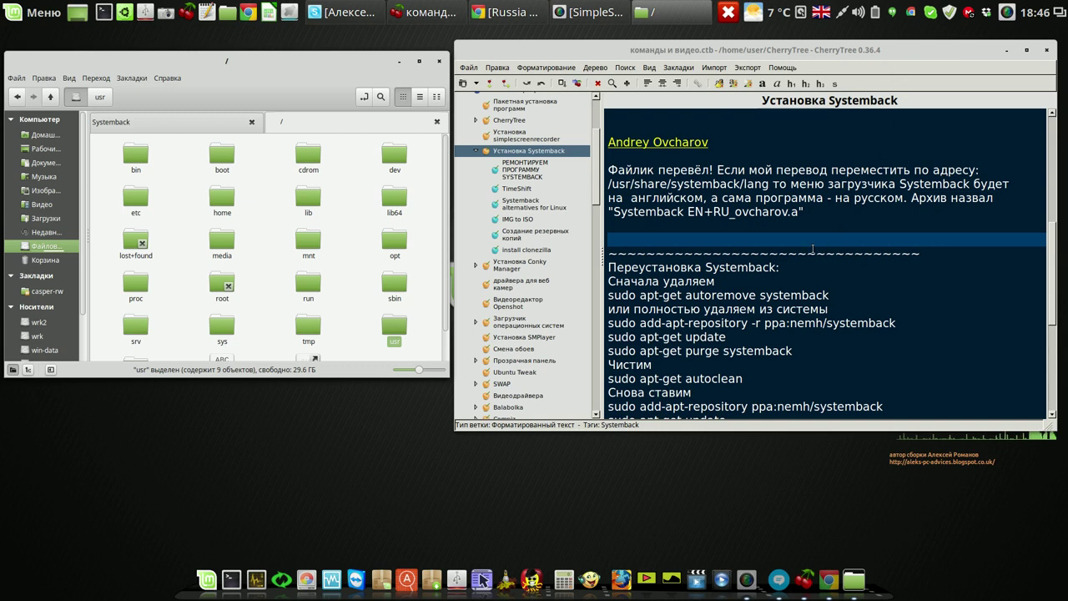
Color the path /usr/share/systemback/lang in the Systemback installation note green (#00FF00)
{"action": "left_click_drag", "start_coordinate": [606, 187], "coordinate": [745, 184]}
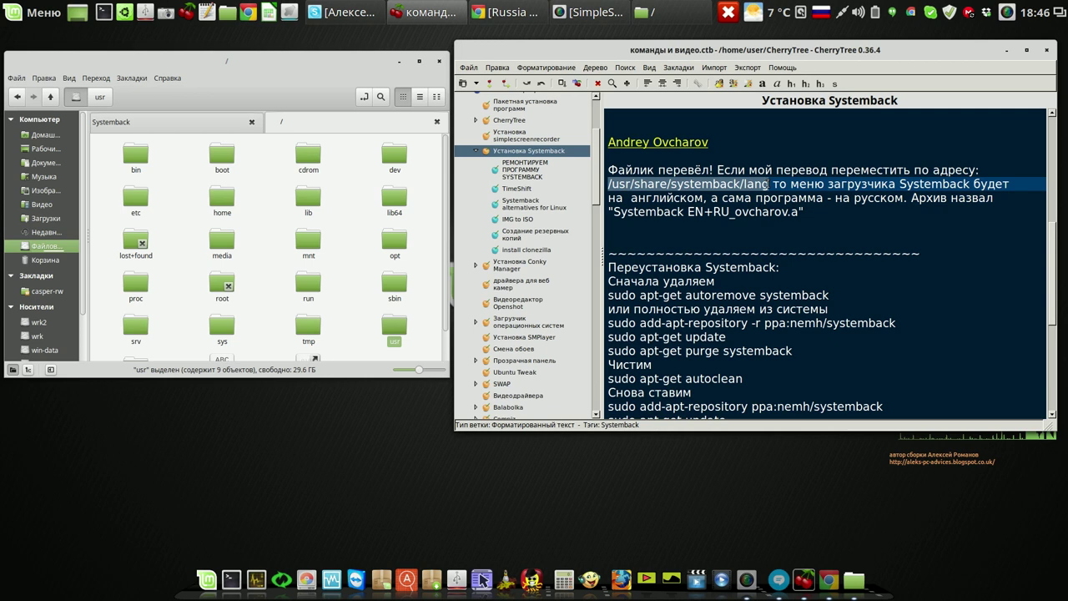
{"action": "left_click", "coordinate": [737, 85]}
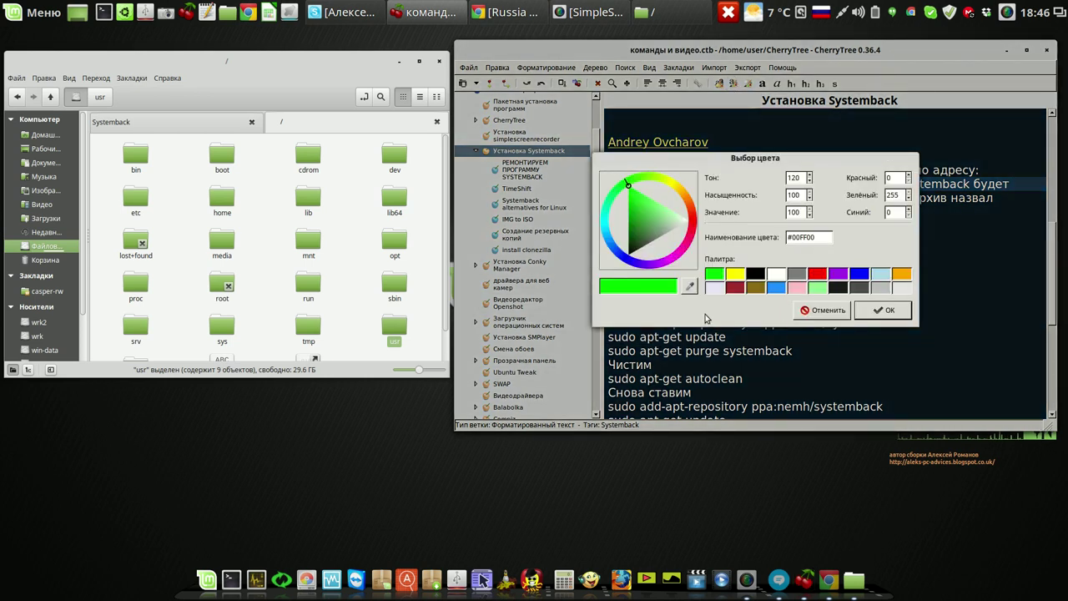
{"action": "left_click", "coordinate": [714, 276]}
{"action": "left_click", "coordinate": [886, 310]}
{"action": "left_click", "coordinate": [837, 237]}
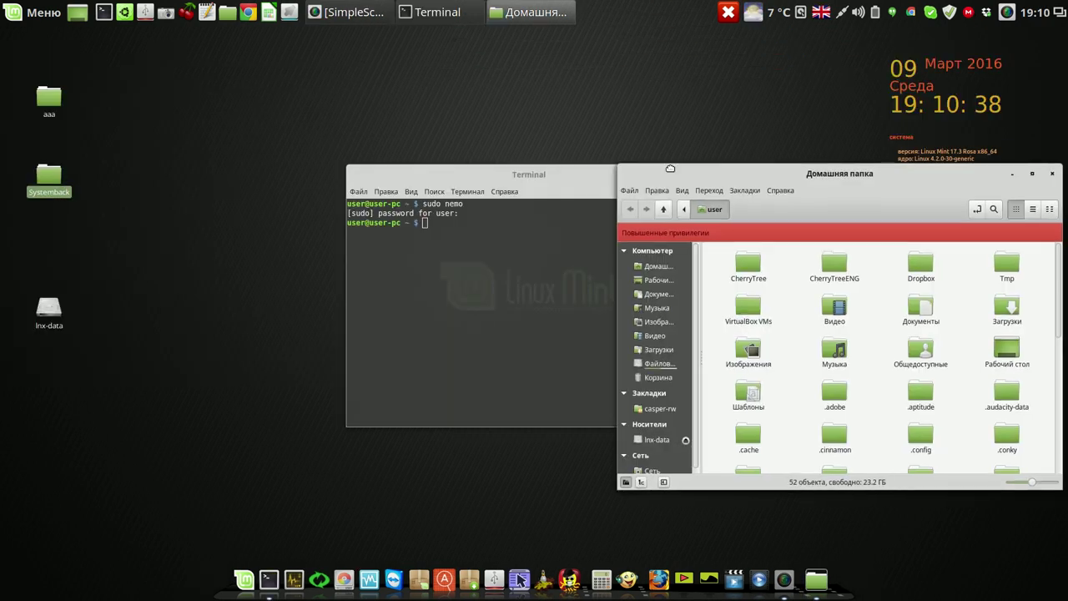
Copy systemback_ru.qm from the EN_RU translation folder inside the desktop's Systemback folder
{"action": "left_click_drag", "start_coordinate": [698, 172], "coordinate": [258, 69]}
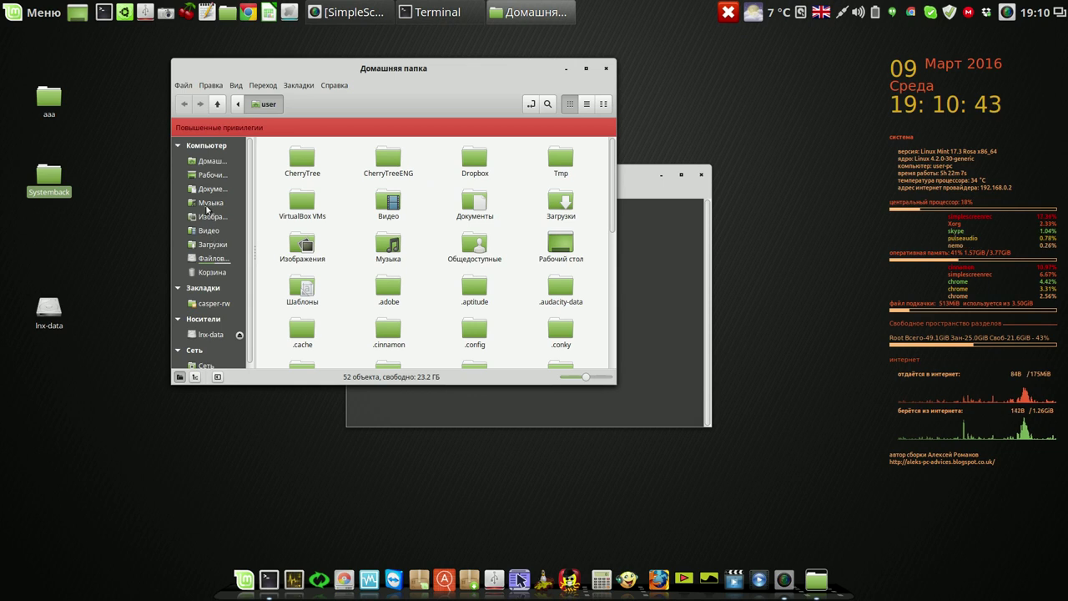
{"action": "left_click", "coordinate": [210, 177]}
{"action": "left_click", "coordinate": [399, 163]}
{"action": "double_click", "coordinate": [399, 162]}
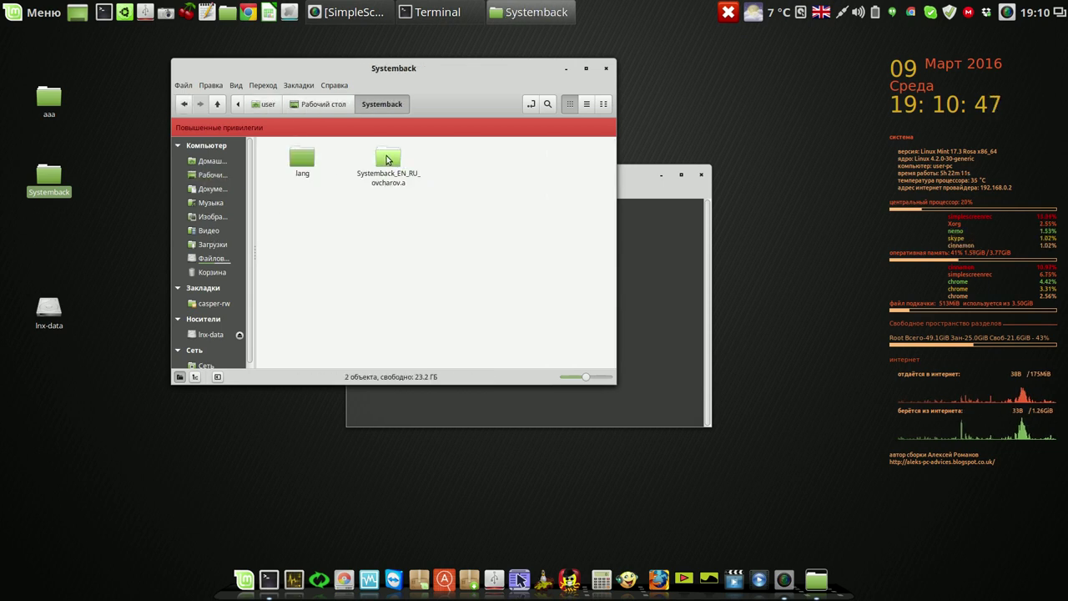
{"action": "double_click", "coordinate": [399, 163]}
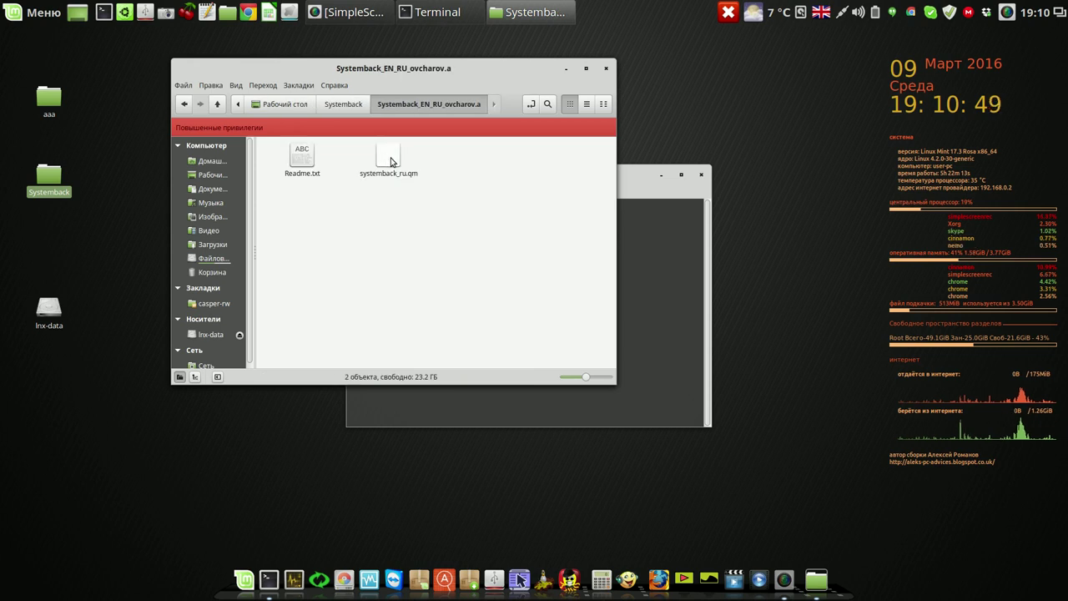
{"action": "right_click", "coordinate": [390, 161]}
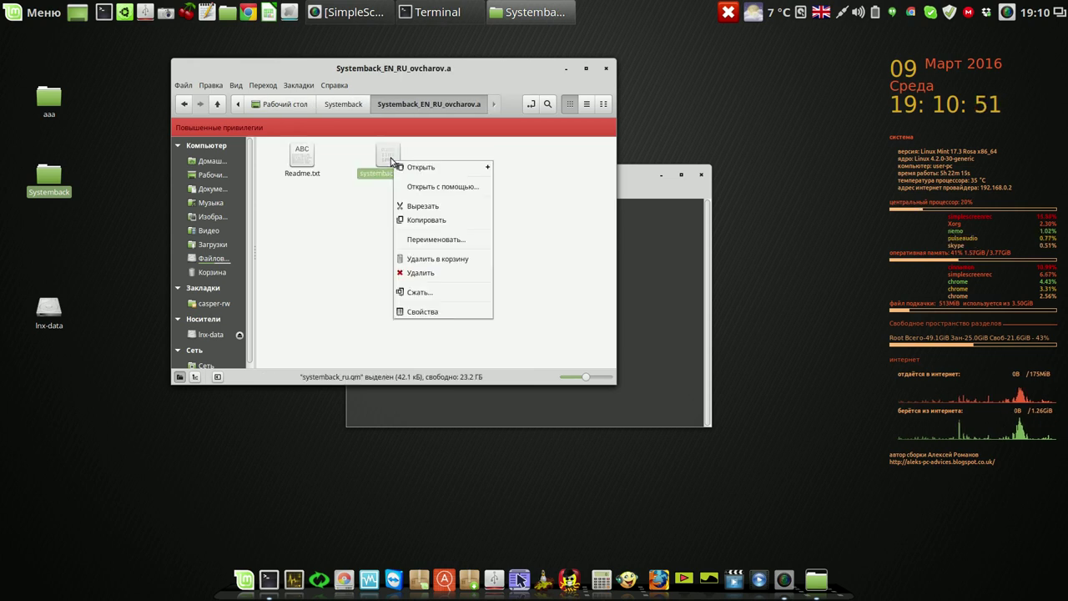
{"action": "left_click", "coordinate": [426, 220]}
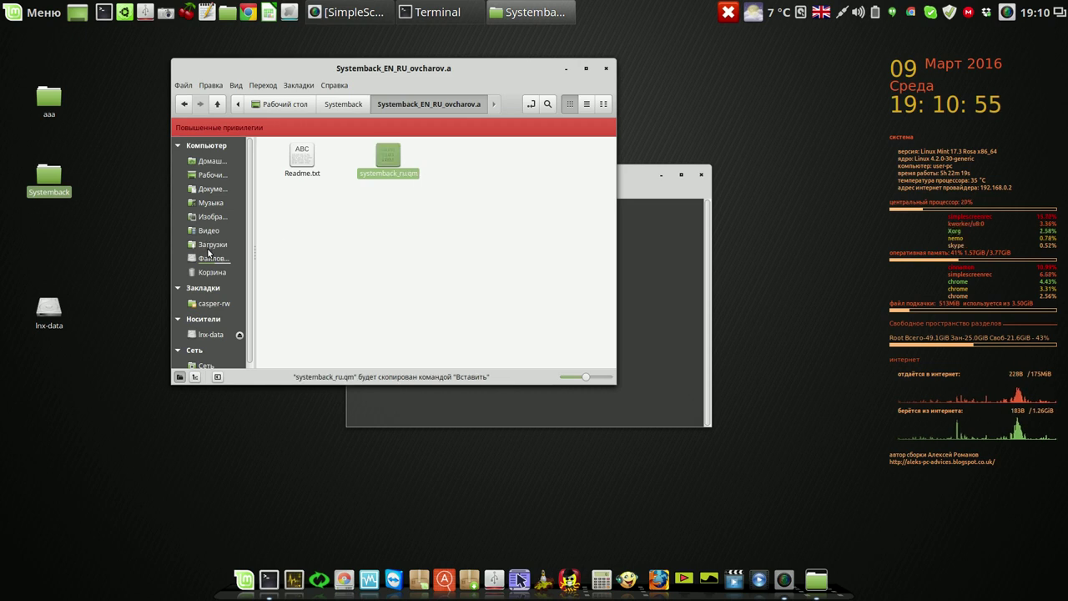
Open the file system root in a new tab and go to /usr/share/systemback/lang
{"action": "right_click", "coordinate": [208, 261]}
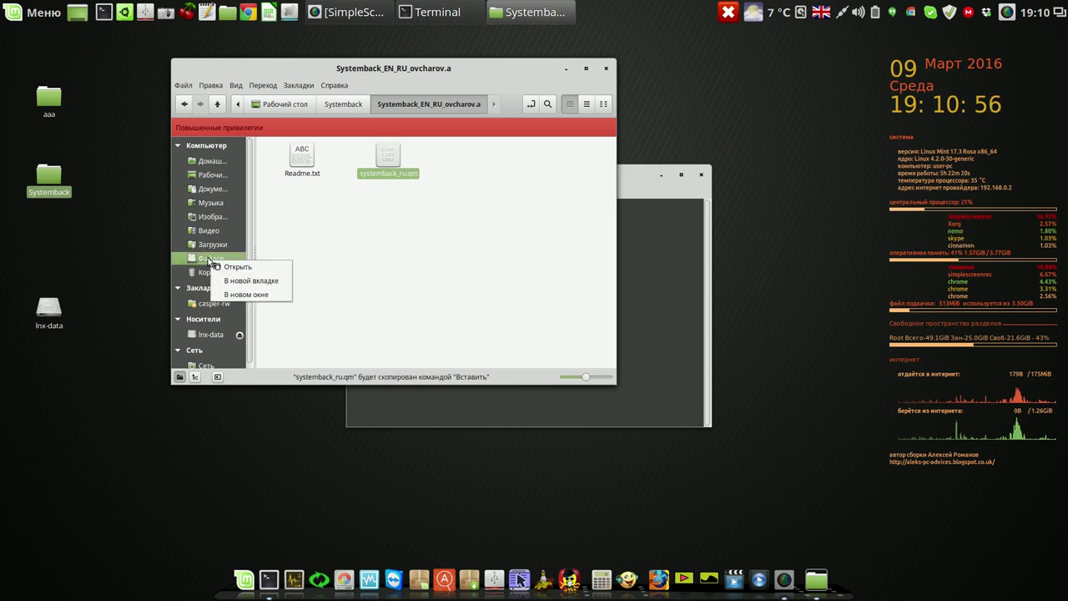
{"action": "left_click", "coordinate": [232, 279]}
{"action": "left_click", "coordinate": [478, 150]}
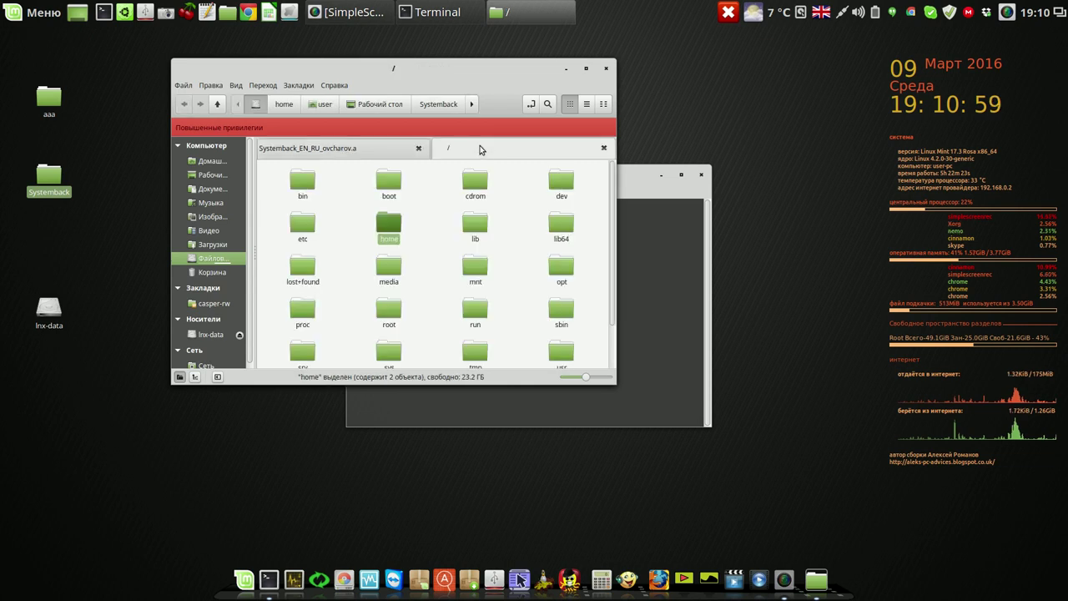
{"action": "scroll", "coordinate": [612, 351], "scroll_direction": "down", "scroll_amount": 2}
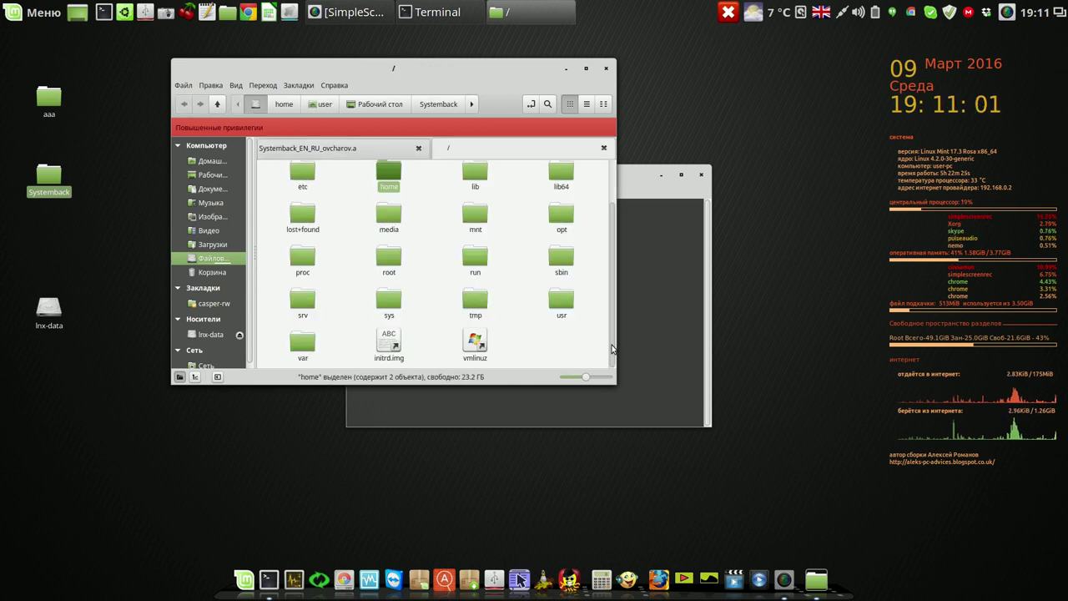
{"action": "double_click", "coordinate": [558, 298]}
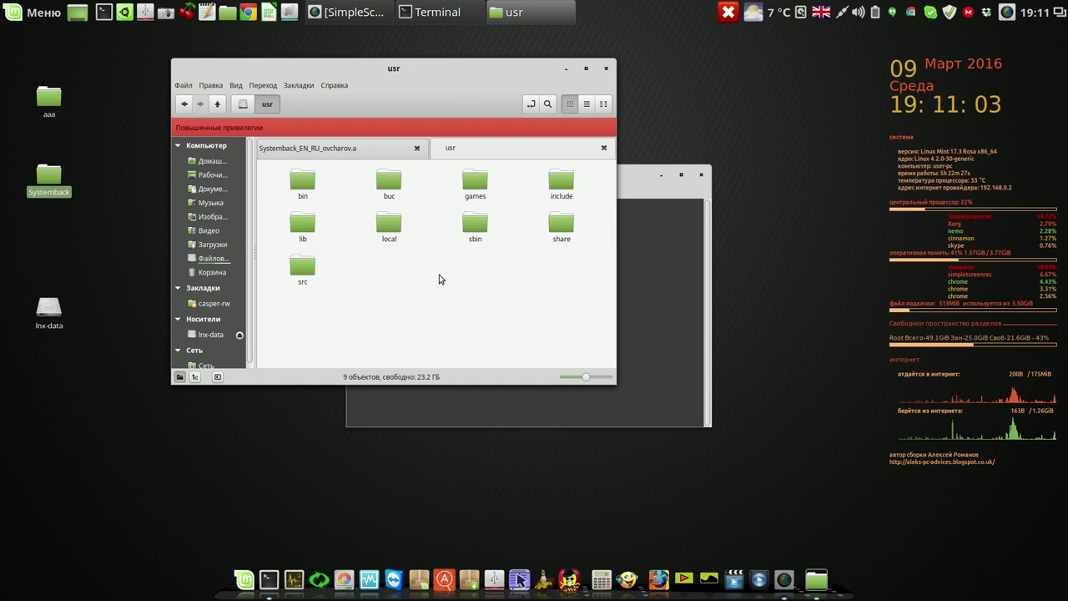
{"action": "double_click", "coordinate": [561, 223]}
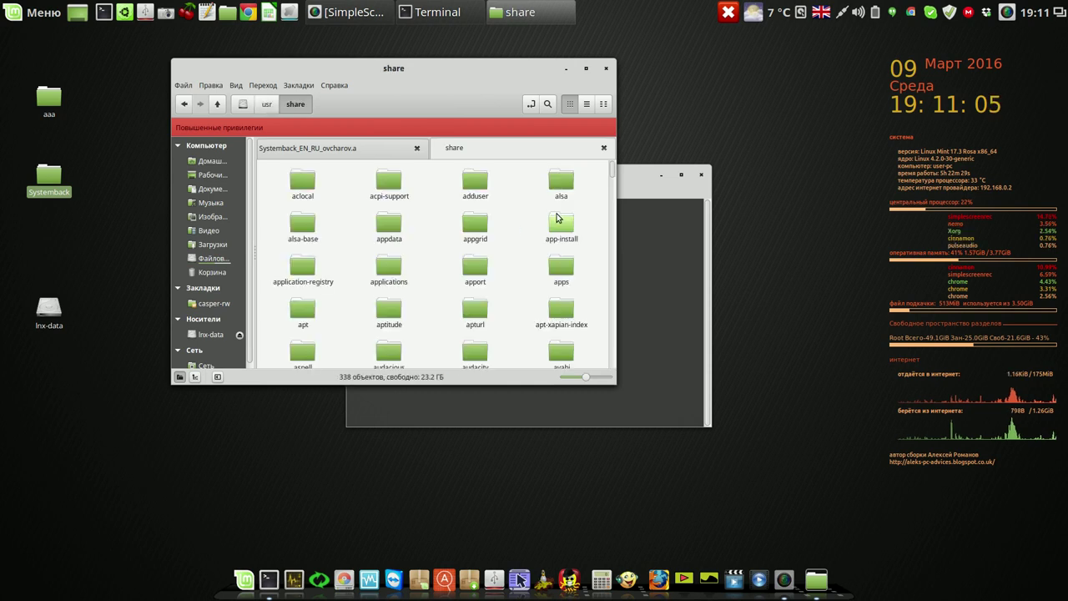
{"action": "left_click_drag", "start_coordinate": [612, 171], "coordinate": [621, 340]}
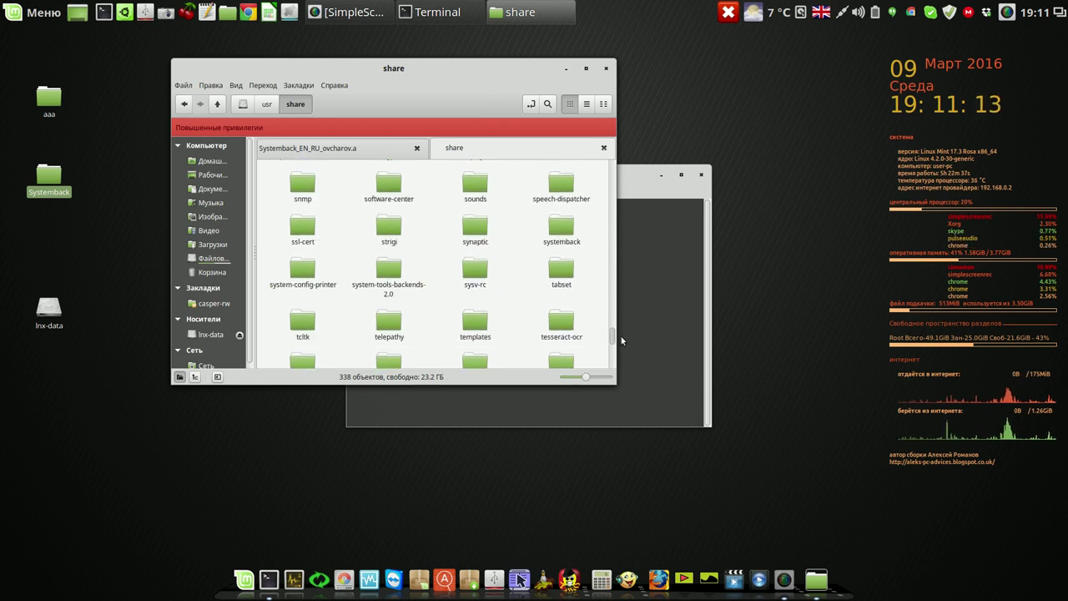
{"action": "double_click", "coordinate": [544, 231]}
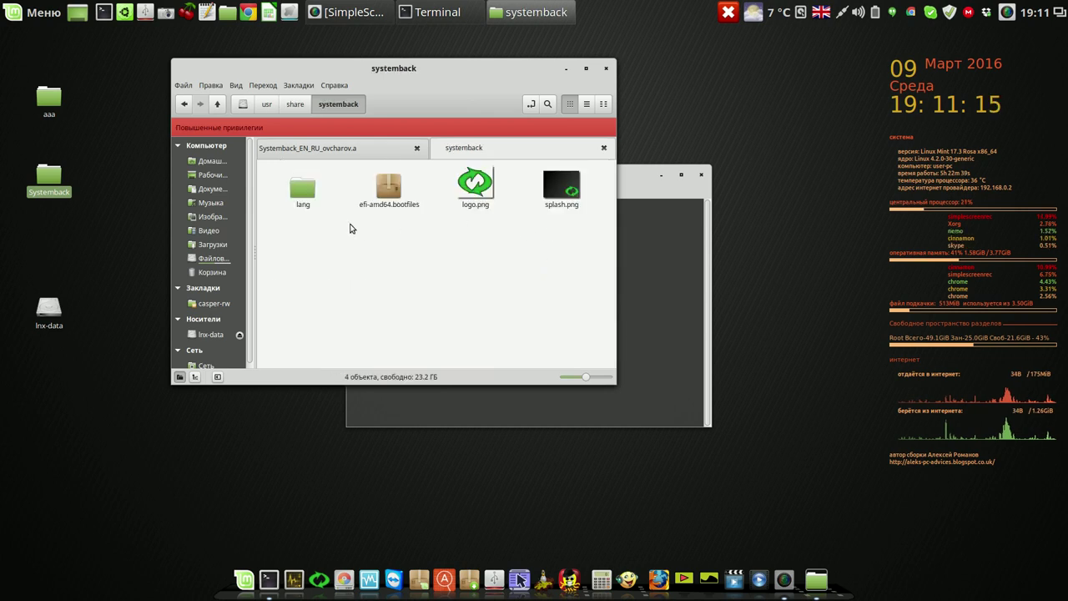
{"action": "double_click", "coordinate": [302, 188]}
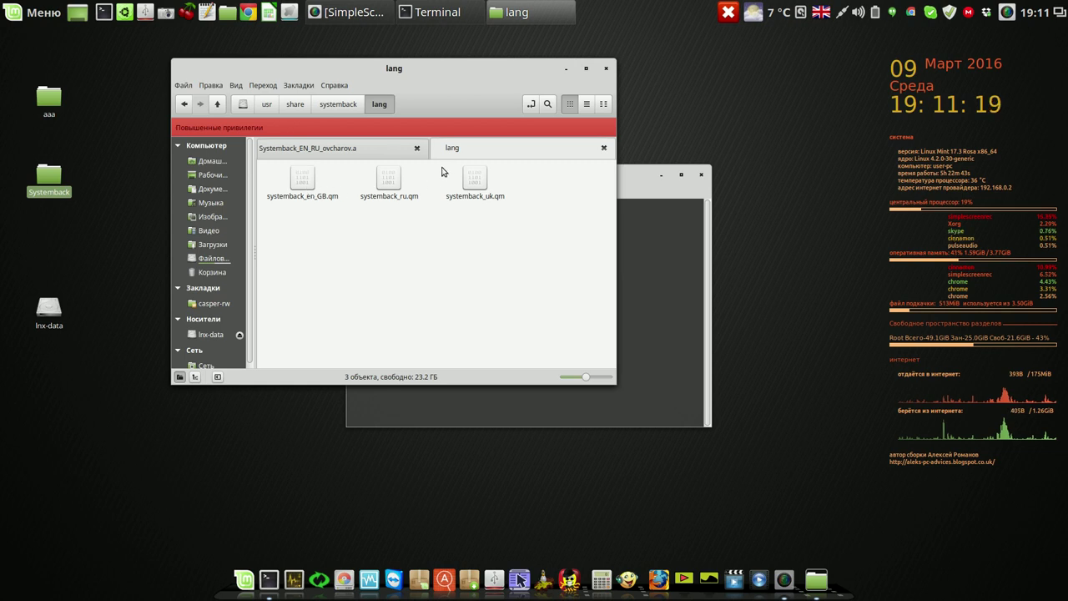
Permanently delete the existing systemback_ru.qm from the lang folder
{"action": "right_click", "coordinate": [389, 187]}
{"action": "left_click", "coordinate": [425, 306]}
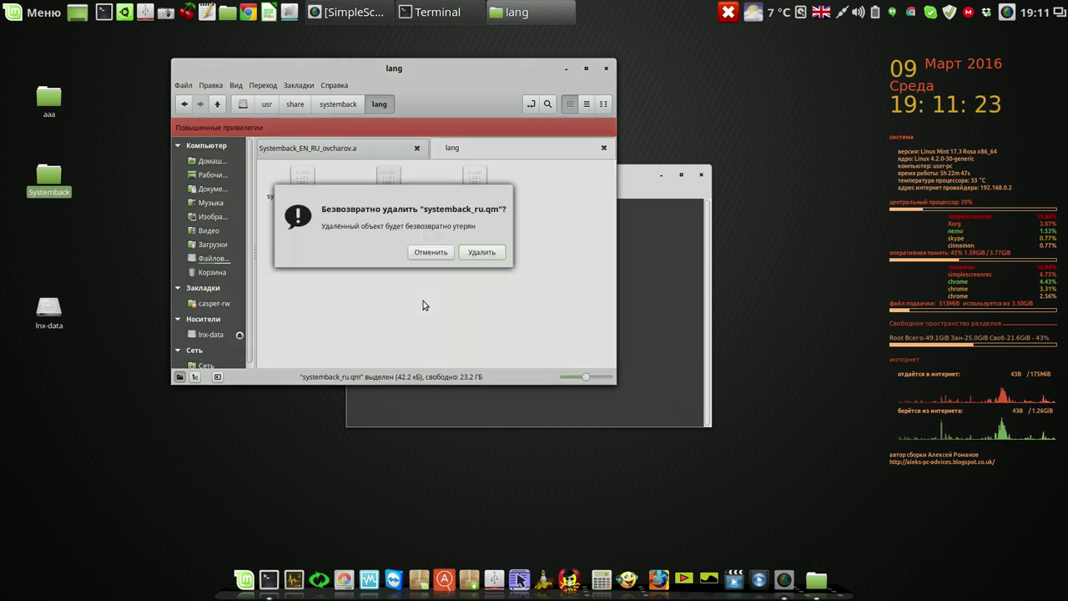
{"action": "left_click", "coordinate": [479, 251]}
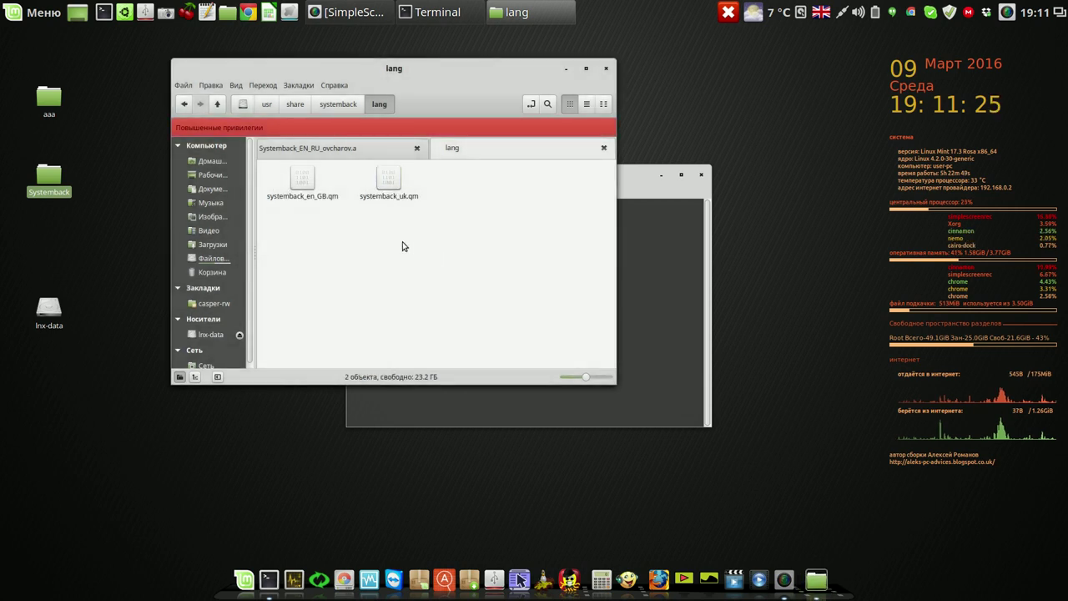
Paste the copied systemback_ru.qm into the lang folder, and close the file manager and terminal windows
{"action": "right_click", "coordinate": [404, 244]}
{"action": "left_click", "coordinate": [439, 353]}
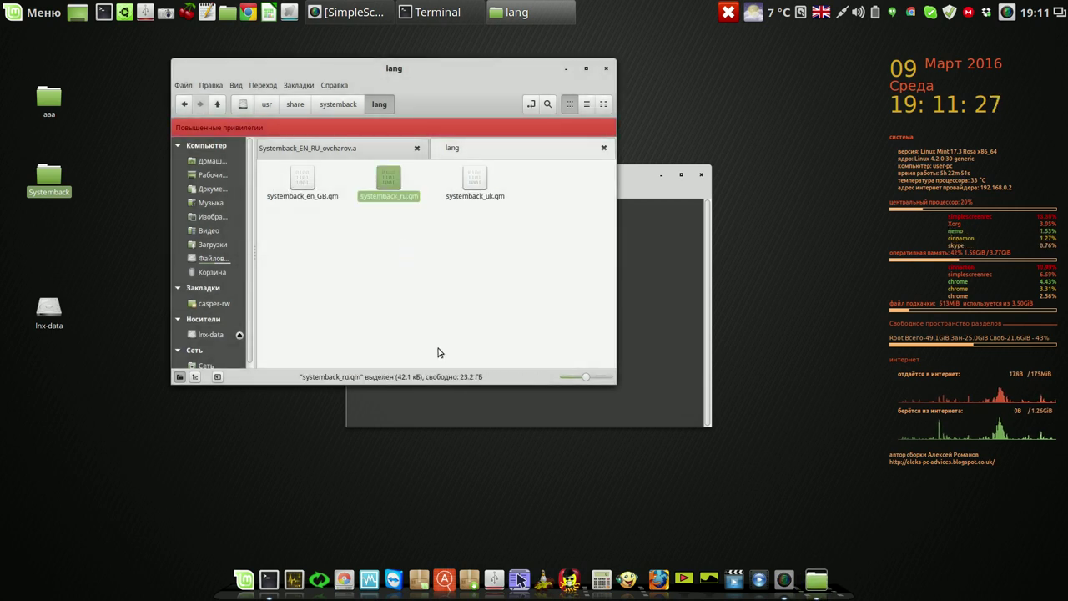
{"action": "left_click", "coordinate": [431, 312]}
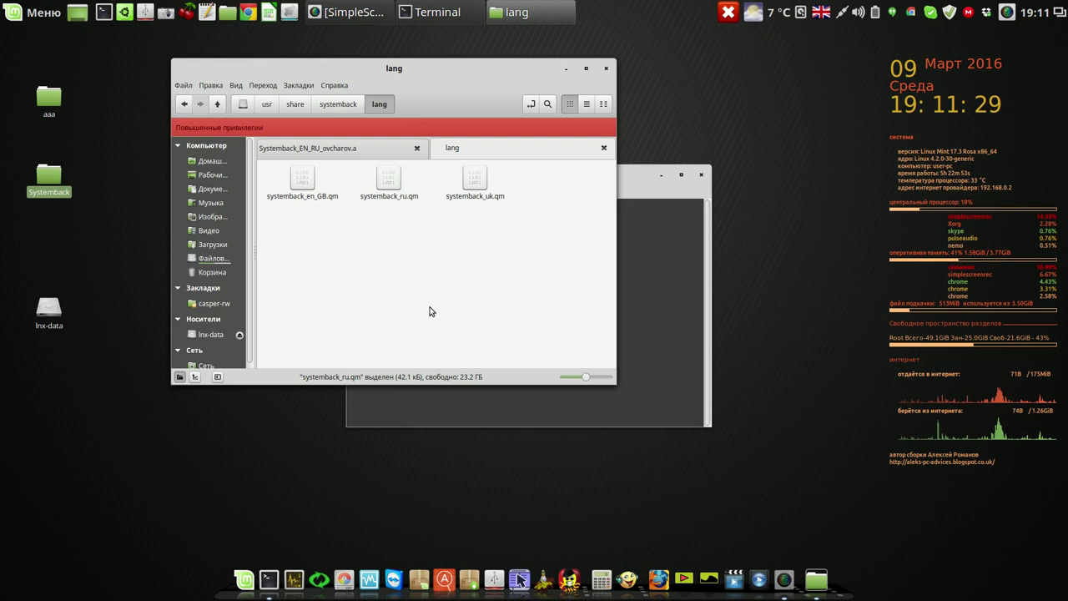
{"action": "left_click", "coordinate": [606, 68]}
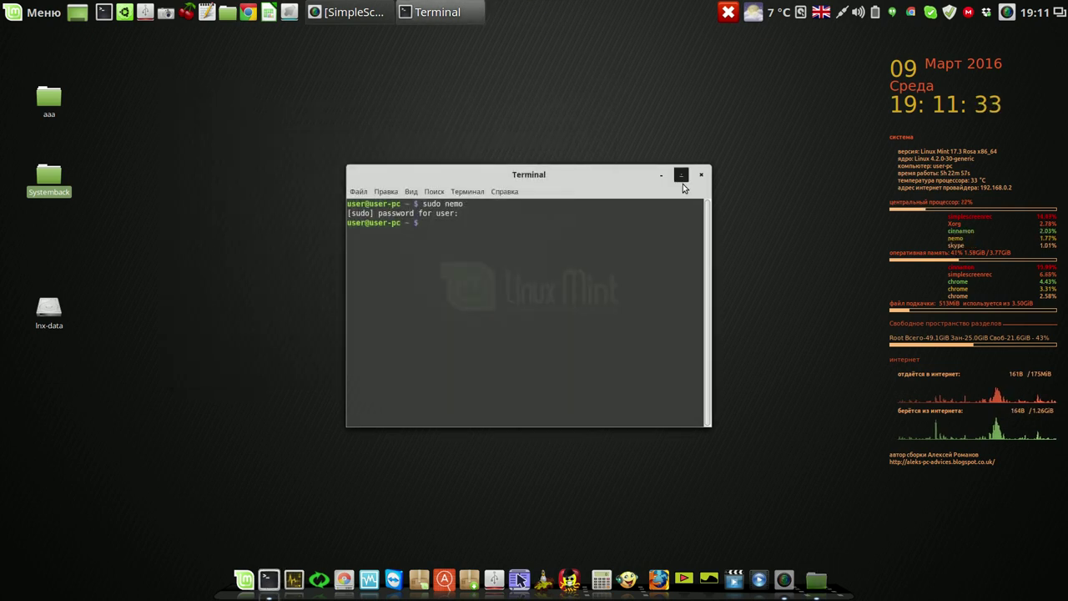
{"action": "left_click", "coordinate": [703, 175]}
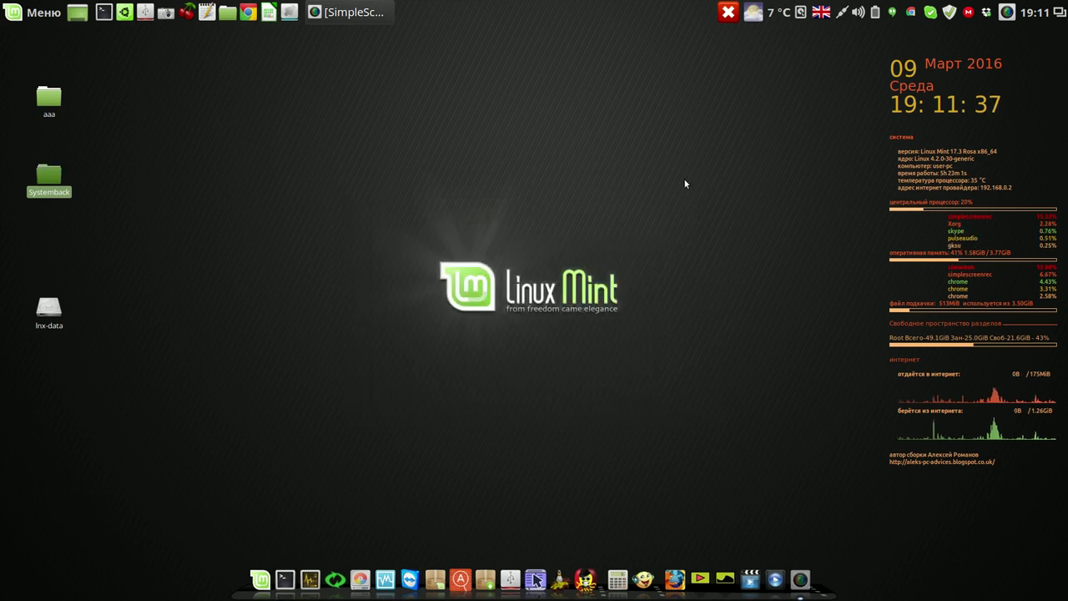
Launch Systemback and authenticate with the administrator password
{"action": "left_click", "coordinate": [334, 574]}
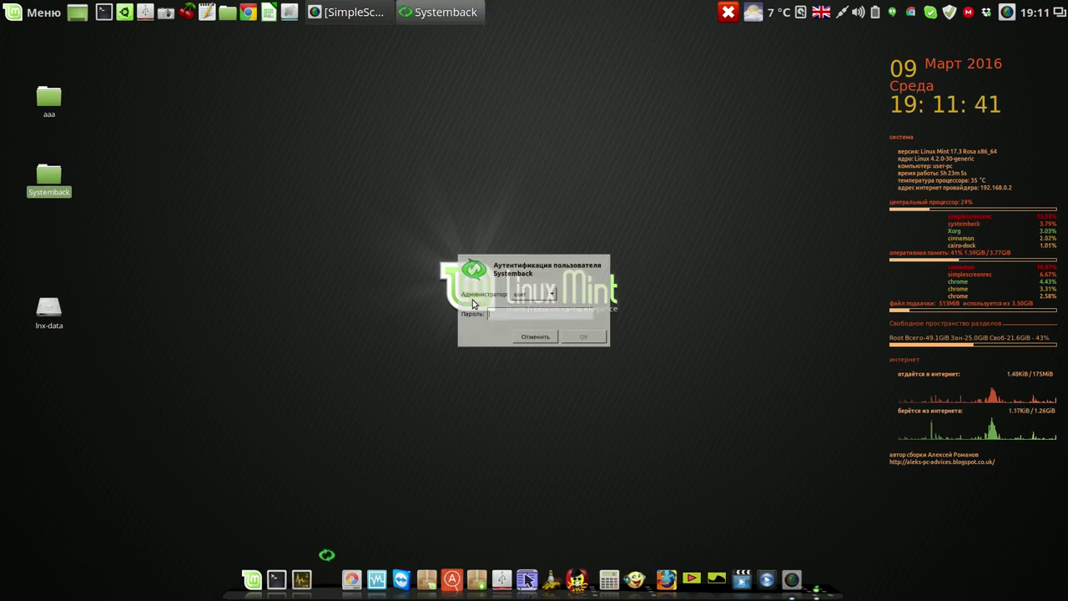
{"action": "type", "text": "****"}
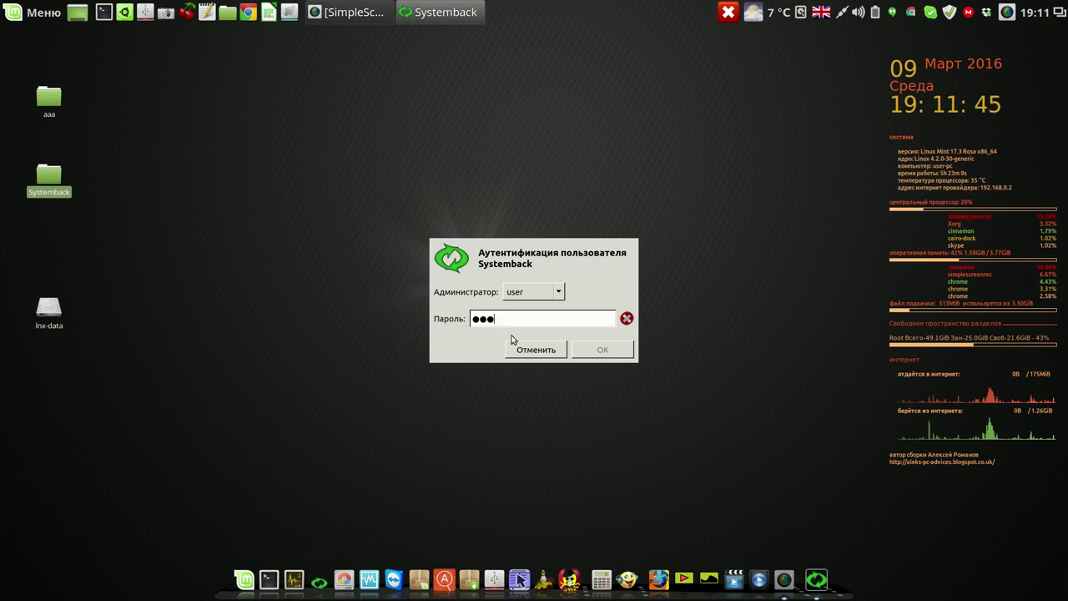
{"action": "left_click", "coordinate": [610, 348]}
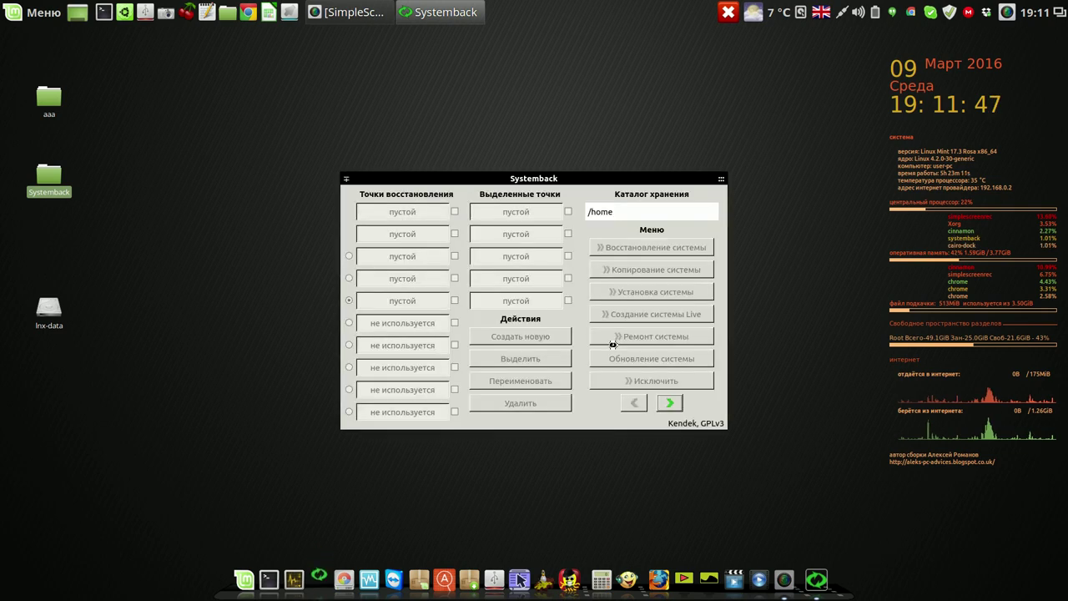
Check the interface language option in the Systemback settings and close the program
{"action": "left_click", "coordinate": [668, 402]}
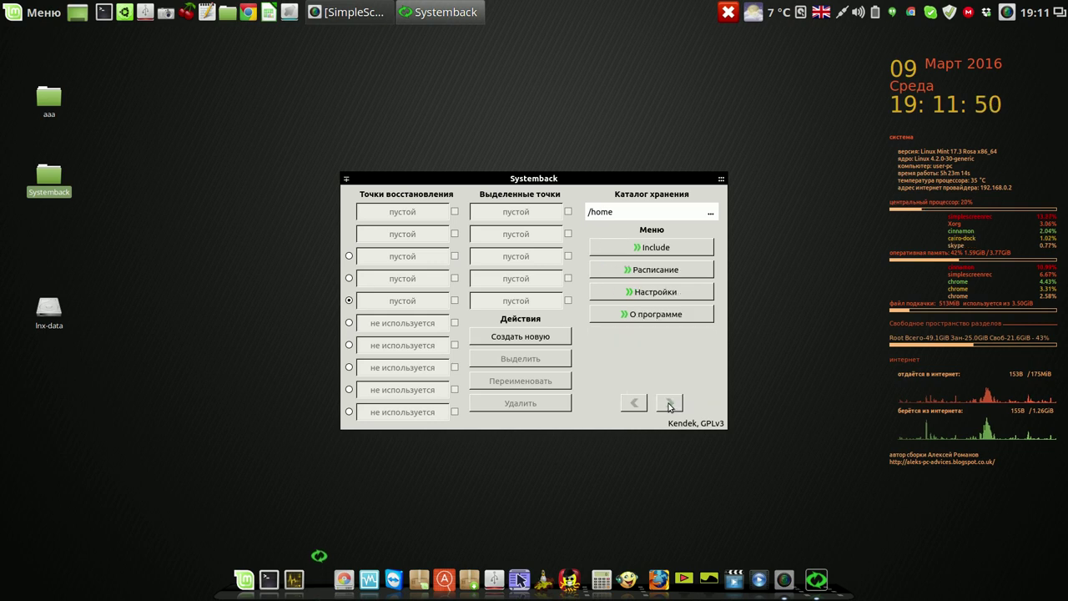
{"action": "left_click", "coordinate": [656, 294]}
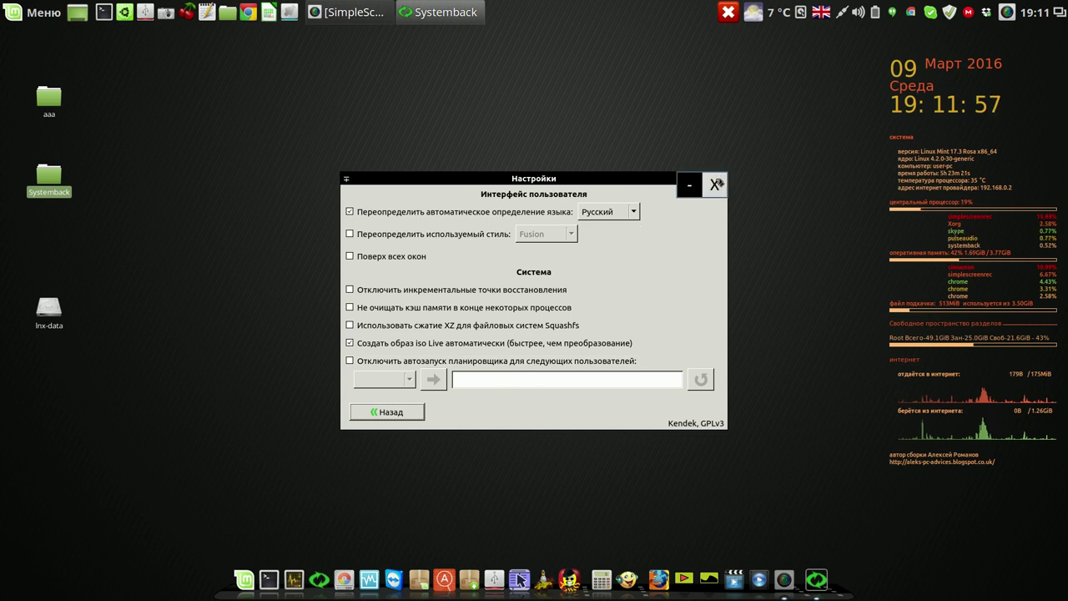
{"action": "left_click", "coordinate": [714, 185]}
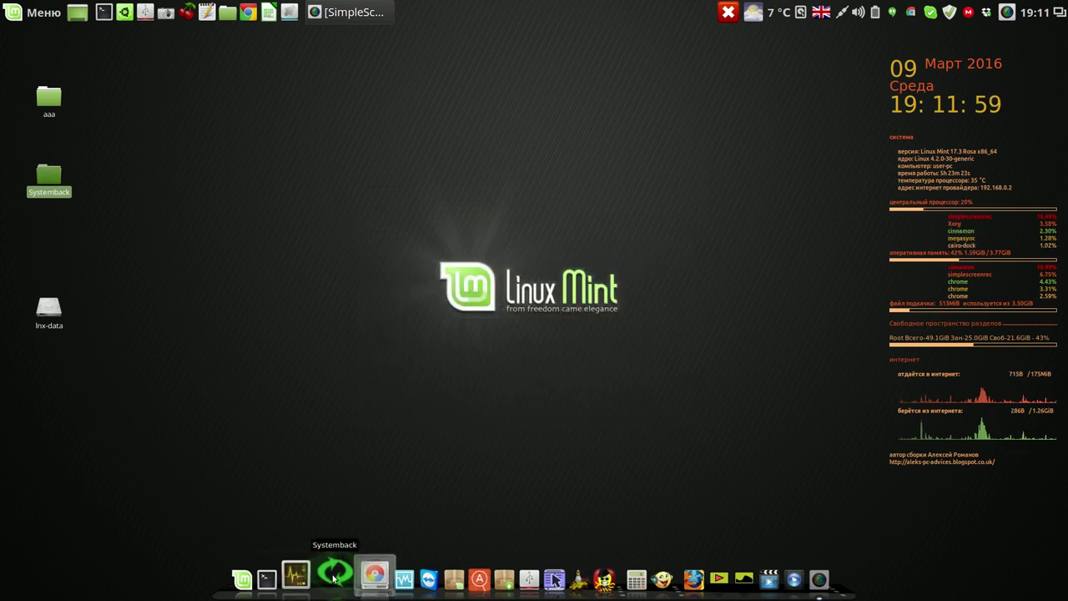
Start Systemback again and log in with the administrator password
{"action": "left_click", "coordinate": [335, 576]}
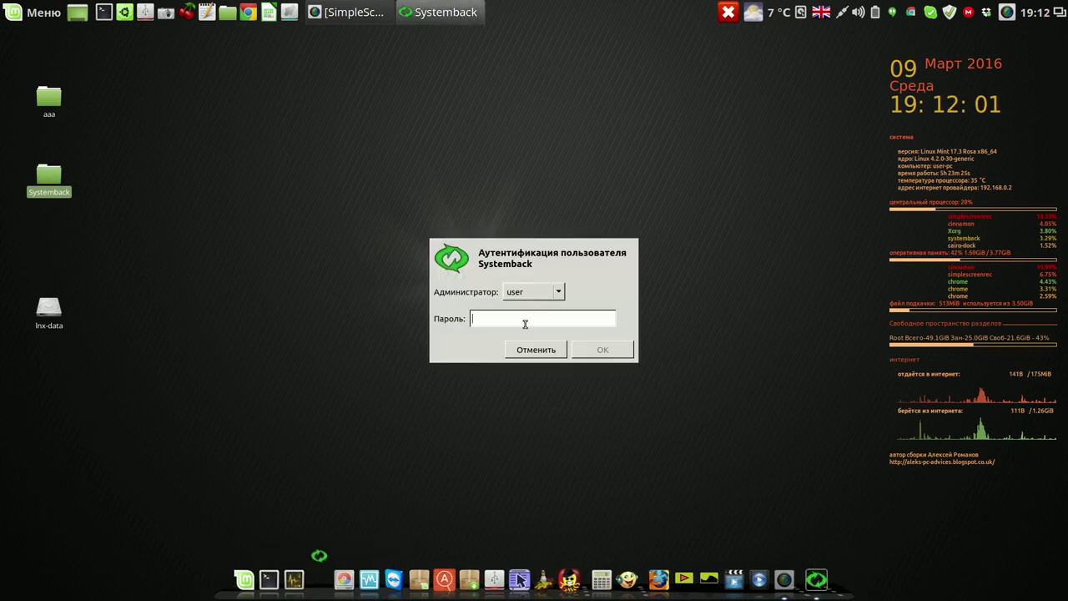
{"action": "type", "text": "***"}
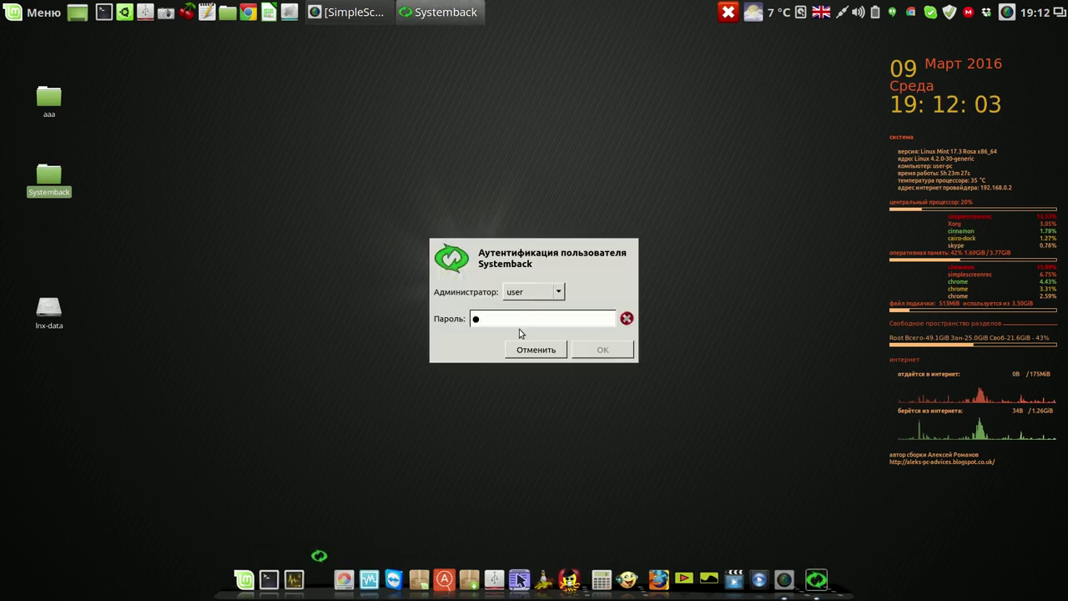
{"action": "type", "text": "*"}
{"action": "left_click", "coordinate": [618, 350]}
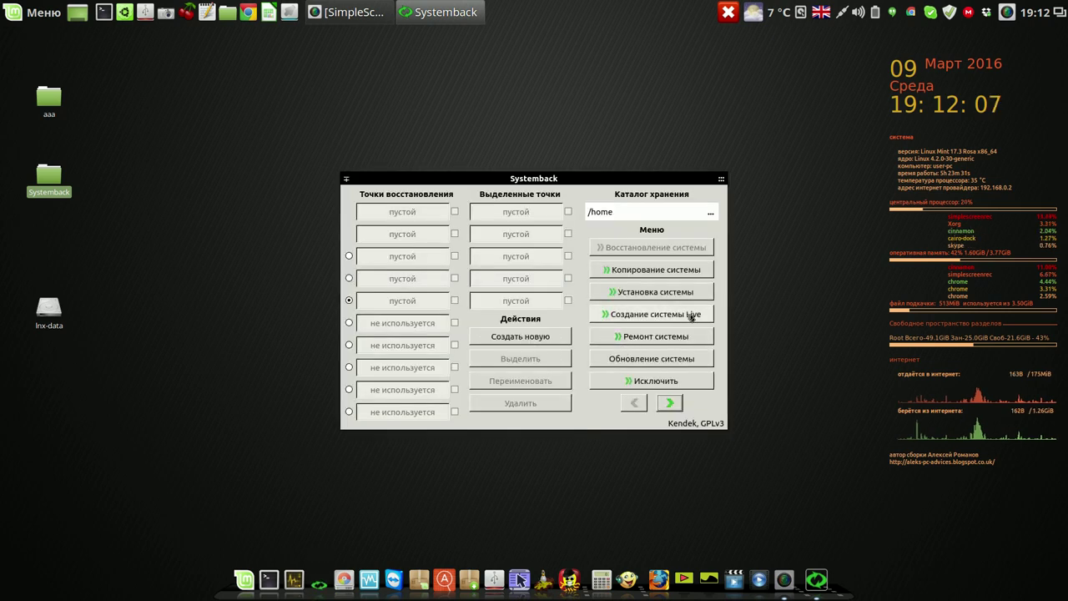
Create a new Live system with the automatic name in /home and acknowledge its completion
{"action": "left_click", "coordinate": [659, 314]}
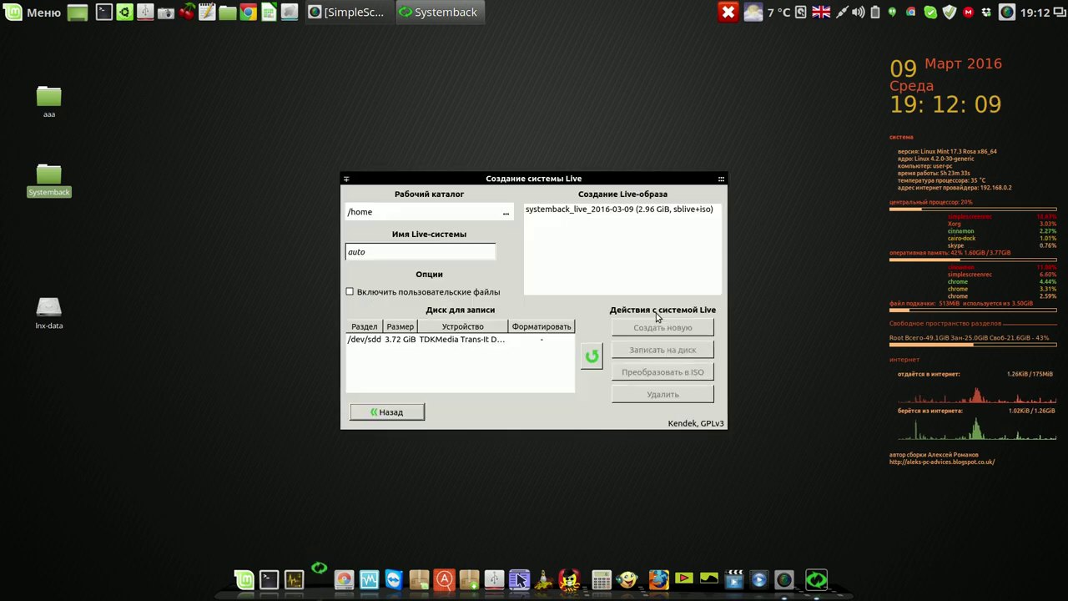
{"action": "left_click", "coordinate": [663, 329]}
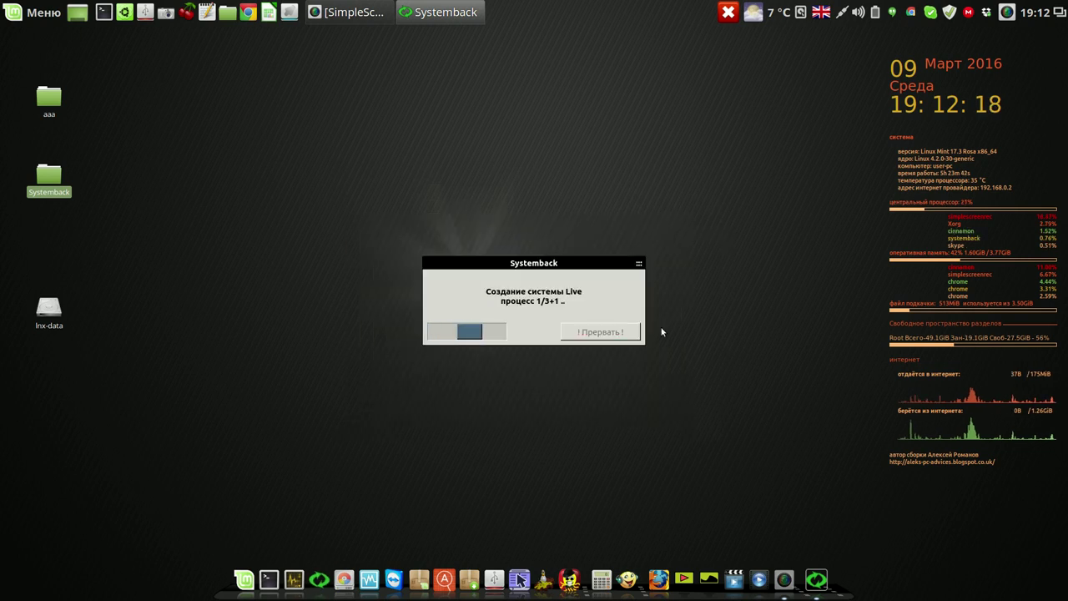
{"action": "left_click_drag", "start_coordinate": [589, 262], "coordinate": [721, 79]}
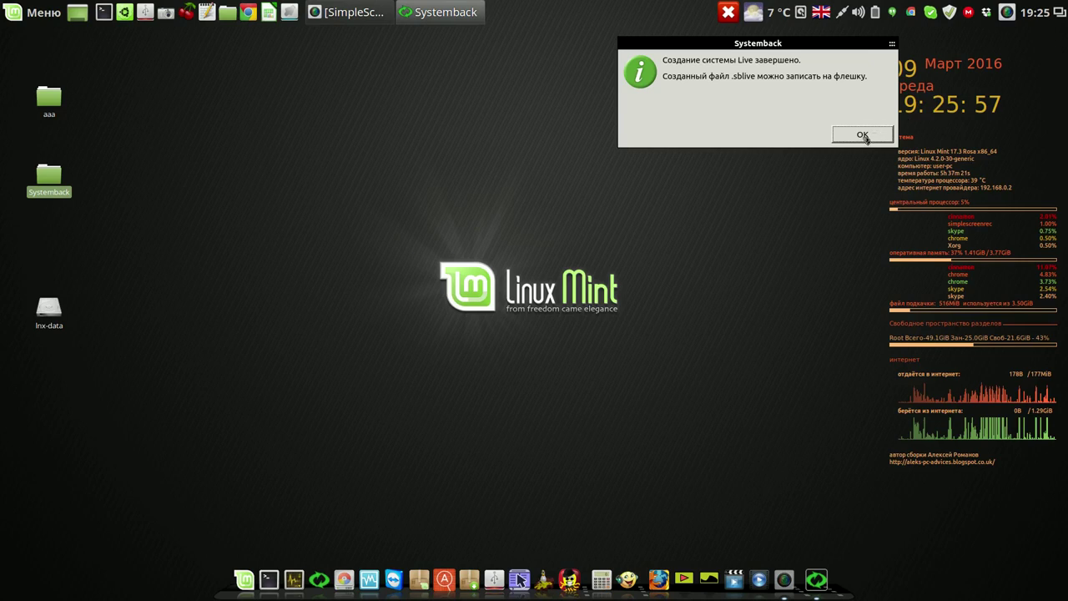
{"action": "left_click", "coordinate": [864, 136]}
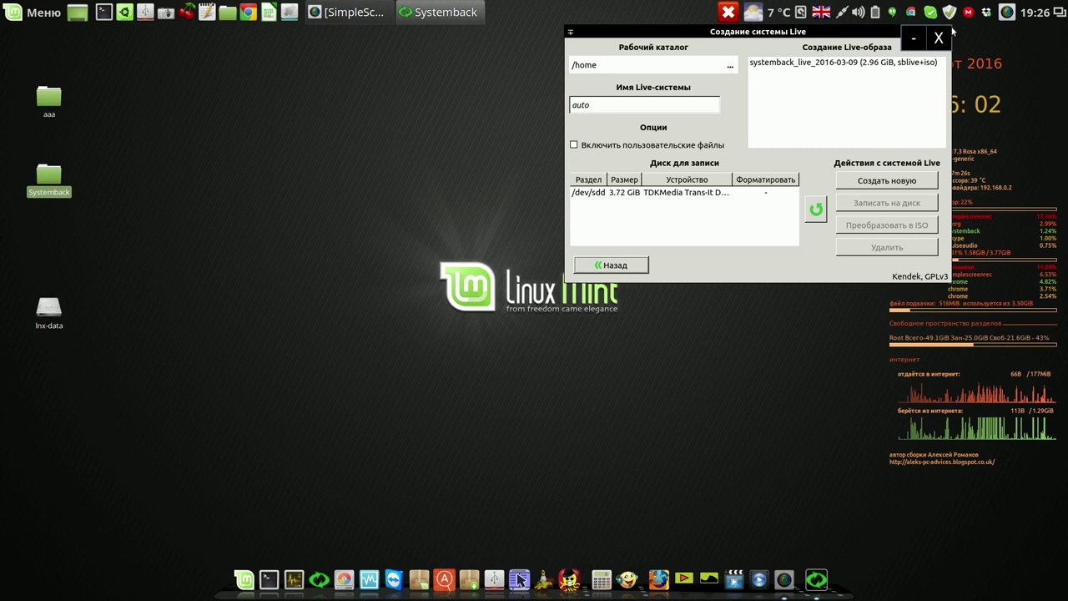
Close Systemback, switch to VirtualBox and open the settings of virtual machine 111
{"action": "left_click", "coordinate": [945, 34]}
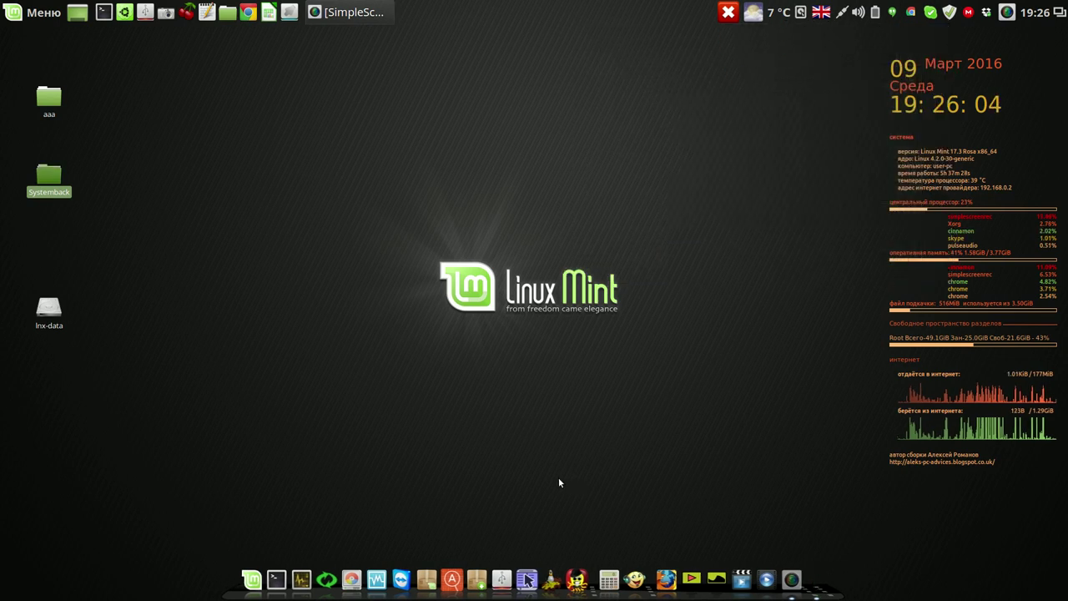
{"action": "left_click", "coordinate": [385, 571]}
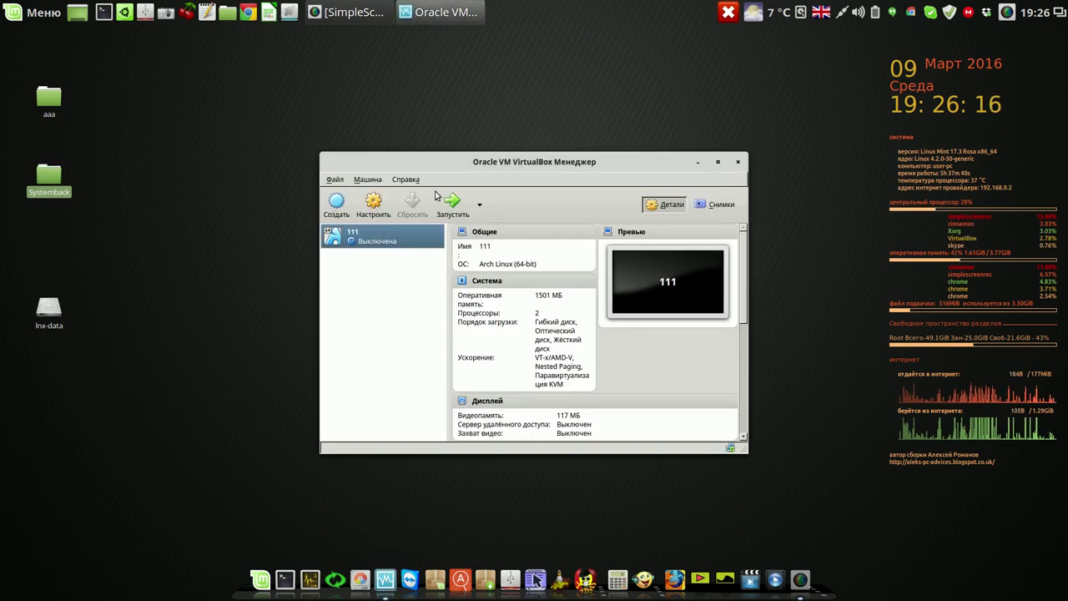
{"action": "left_click", "coordinate": [377, 208]}
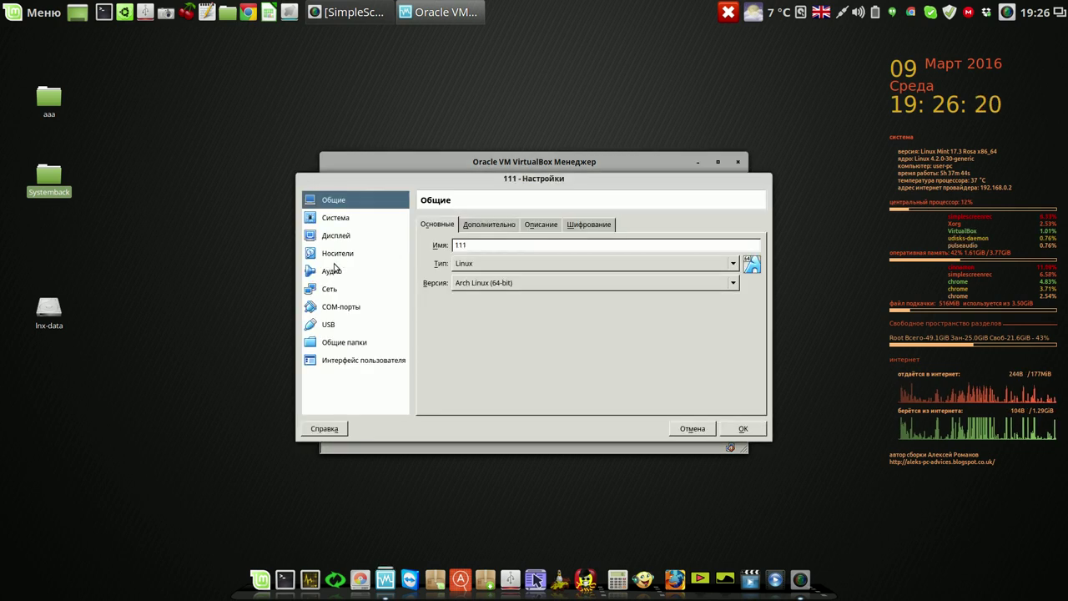
Load systemback_live_2016-03-09.iso from /home into the virtual machine's IDE optical drive and save the settings
{"action": "left_click", "coordinate": [339, 255]}
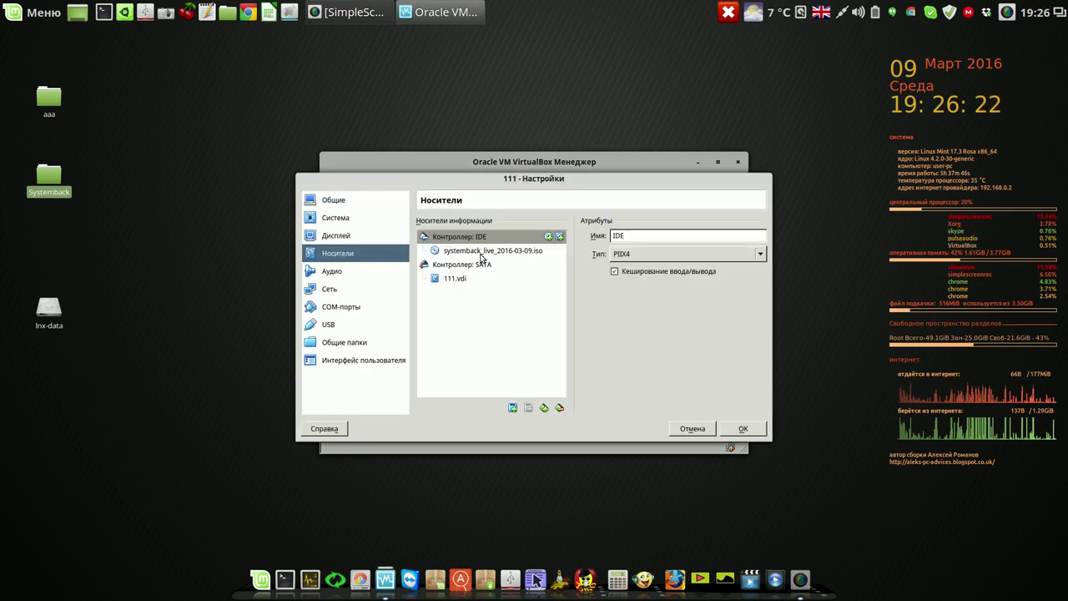
{"action": "left_click", "coordinate": [484, 252]}
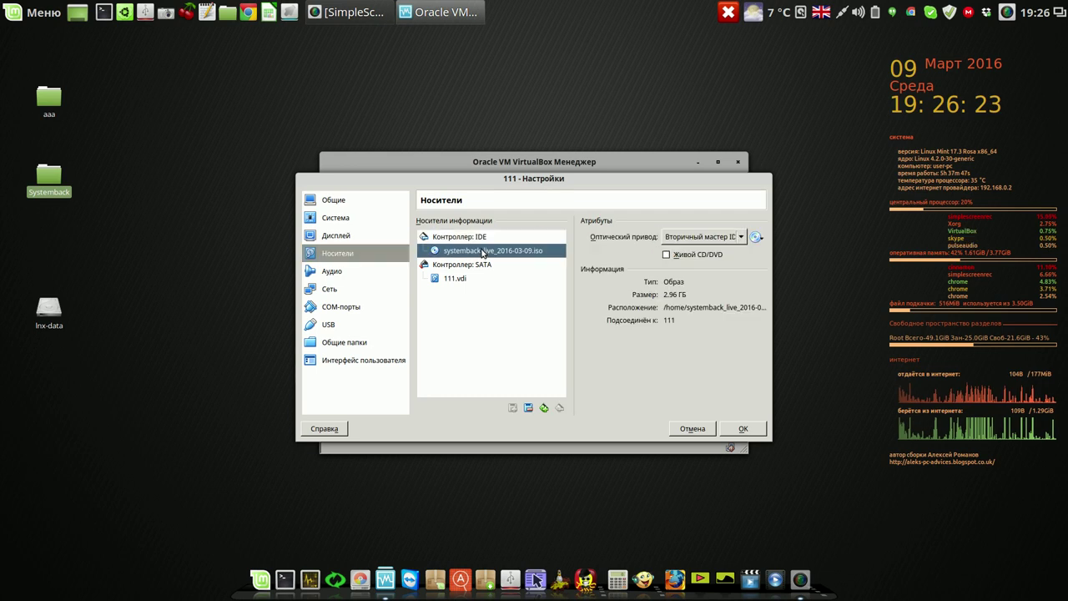
{"action": "left_click", "coordinate": [756, 239]}
{"action": "left_click", "coordinate": [760, 249]}
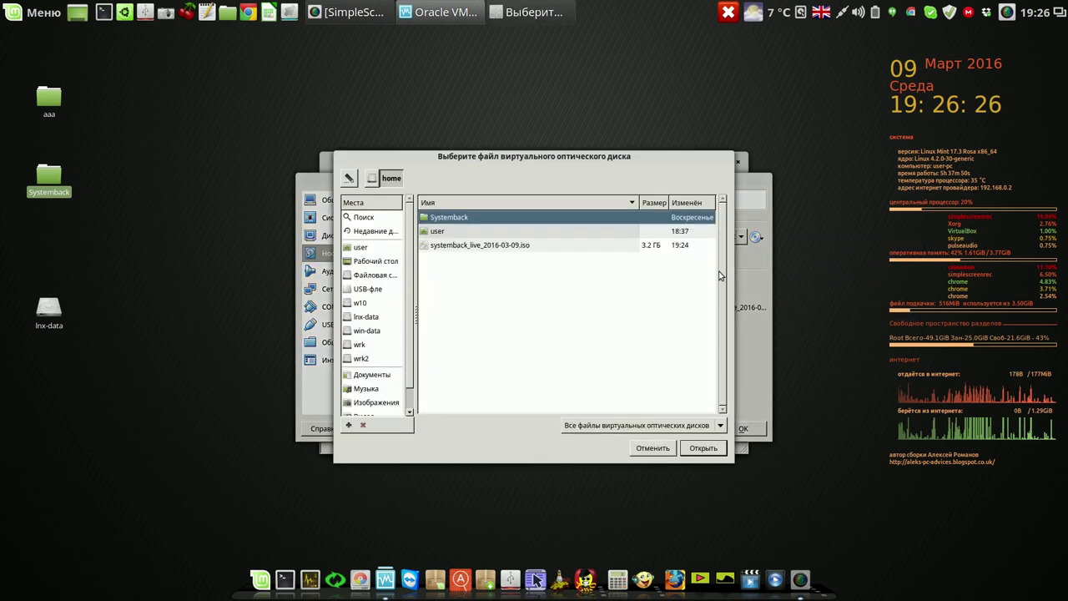
{"action": "left_click", "coordinate": [500, 248]}
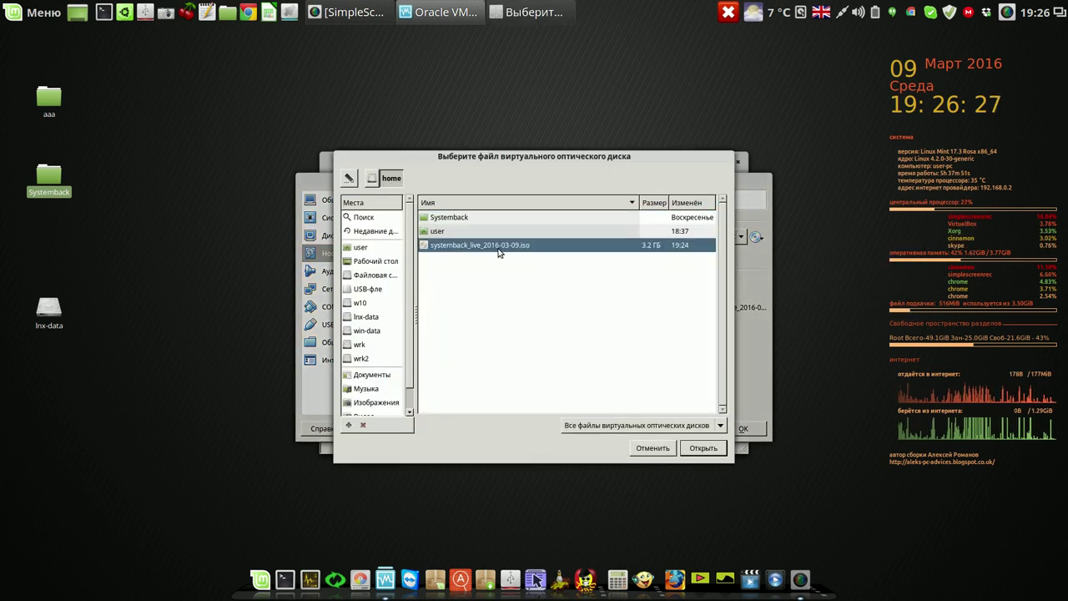
{"action": "left_click", "coordinate": [704, 449]}
{"action": "left_click", "coordinate": [745, 428]}
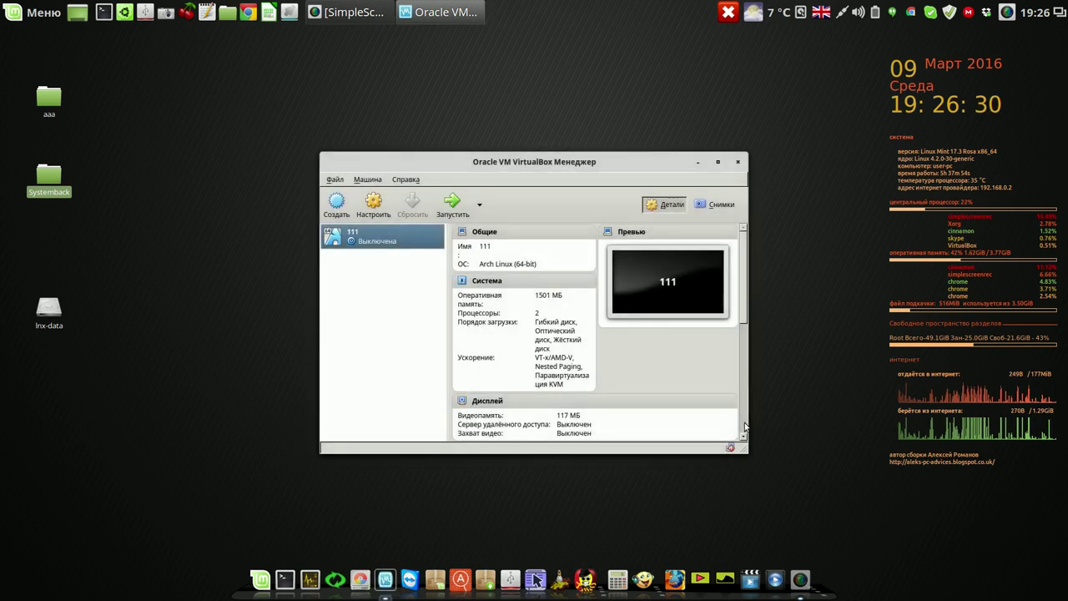
Start virtual machine 111 and decline capturing the mouse pointer
{"action": "left_click", "coordinate": [451, 204]}
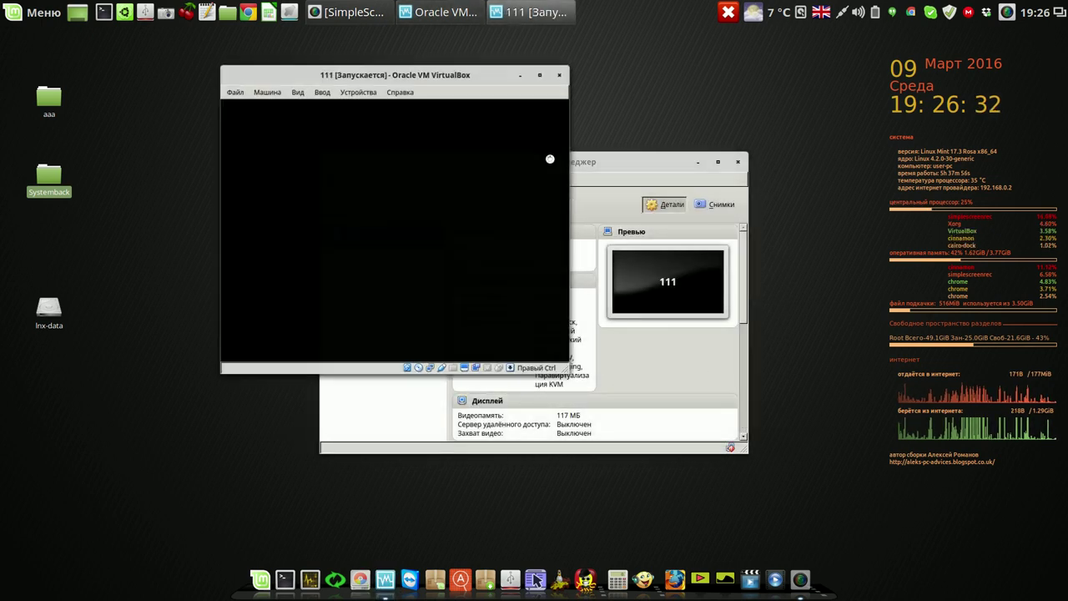
{"action": "left_click", "coordinate": [550, 158]}
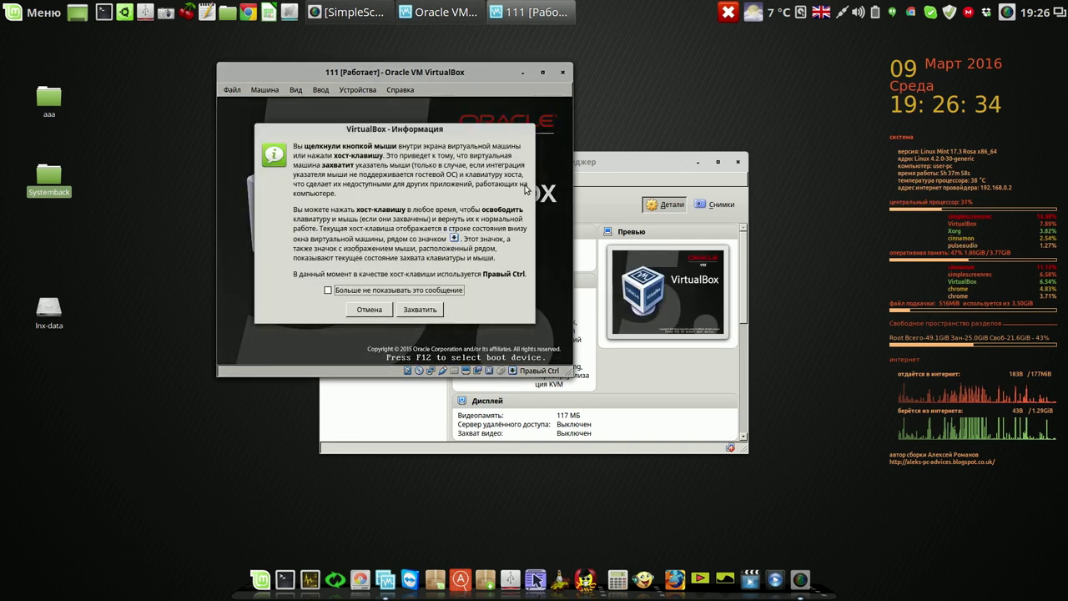
{"action": "left_click", "coordinate": [370, 310]}
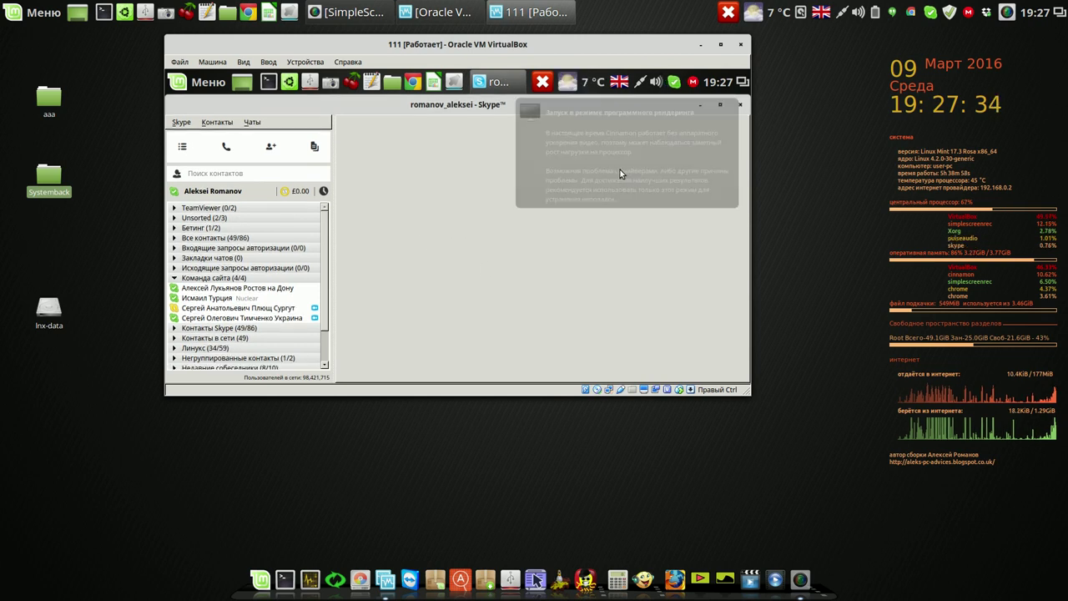
Minimize Skype inside the guest system, then enlarge and reposition the virtual machine window
{"action": "left_click", "coordinate": [699, 105]}
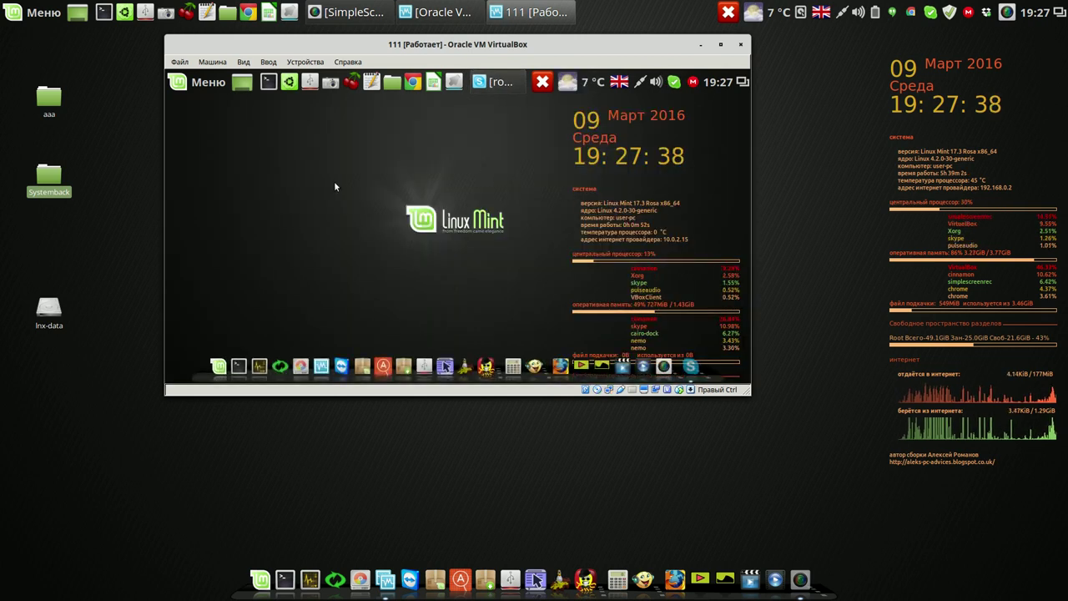
{"action": "left_click_drag", "start_coordinate": [750, 394], "coordinate": [857, 537]}
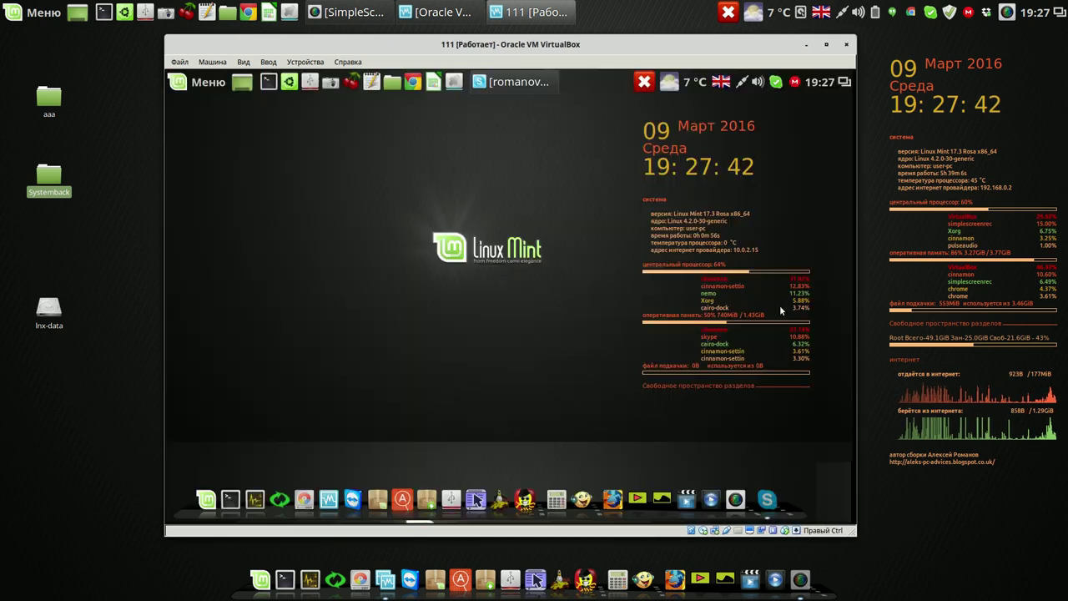
{"action": "left_click_drag", "start_coordinate": [655, 46], "coordinate": [642, 40]}
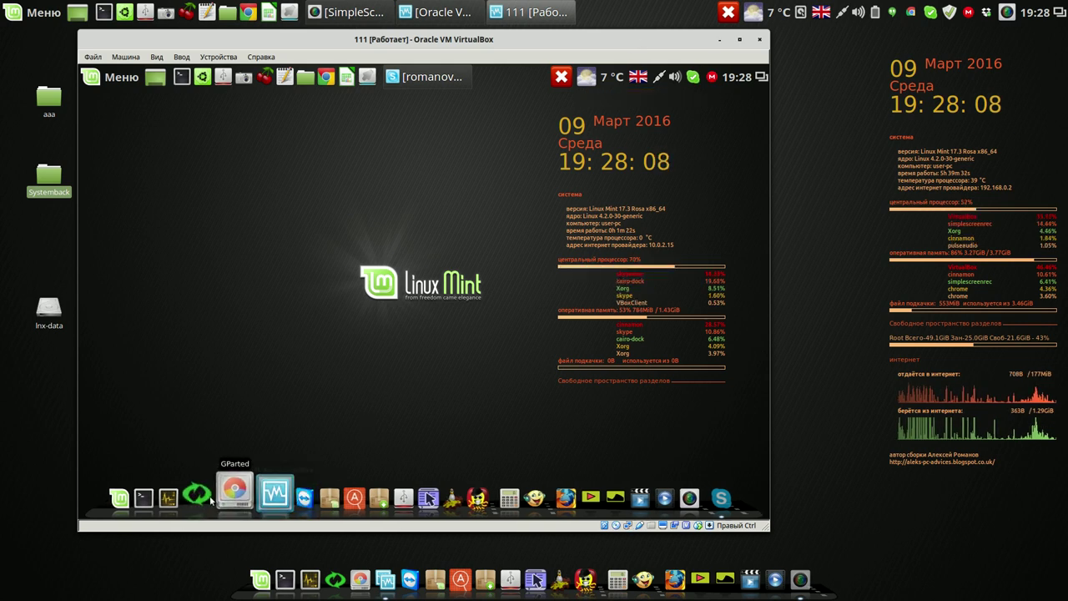
Launch Systemback in the guest system to check its interface language, close it and cancel the Dropbox installation
{"action": "left_click", "coordinate": [210, 492]}
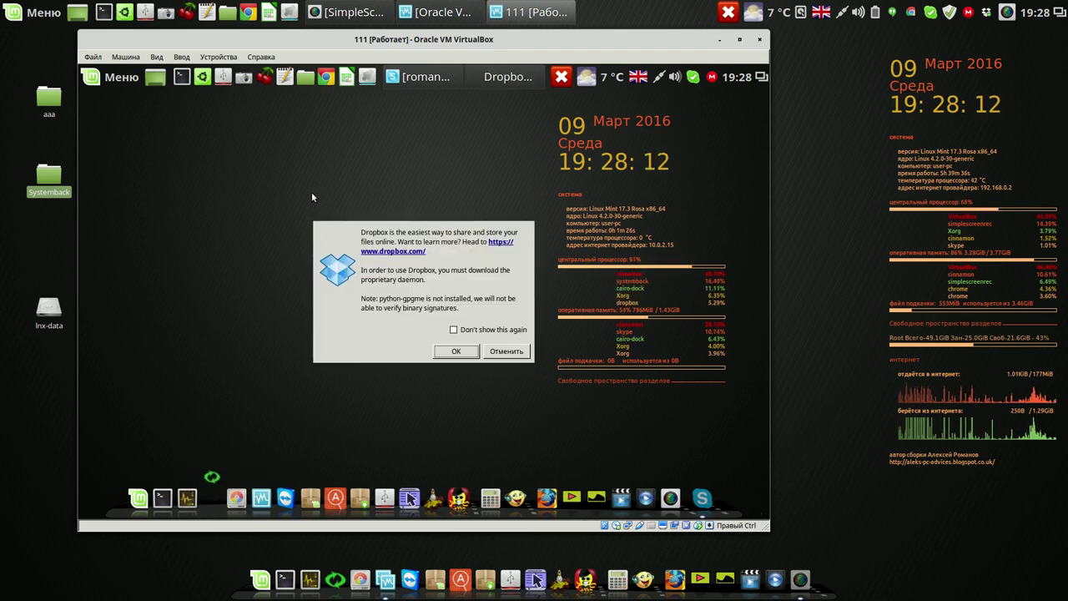
{"action": "left_click_drag", "start_coordinate": [505, 165], "coordinate": [421, 101]}
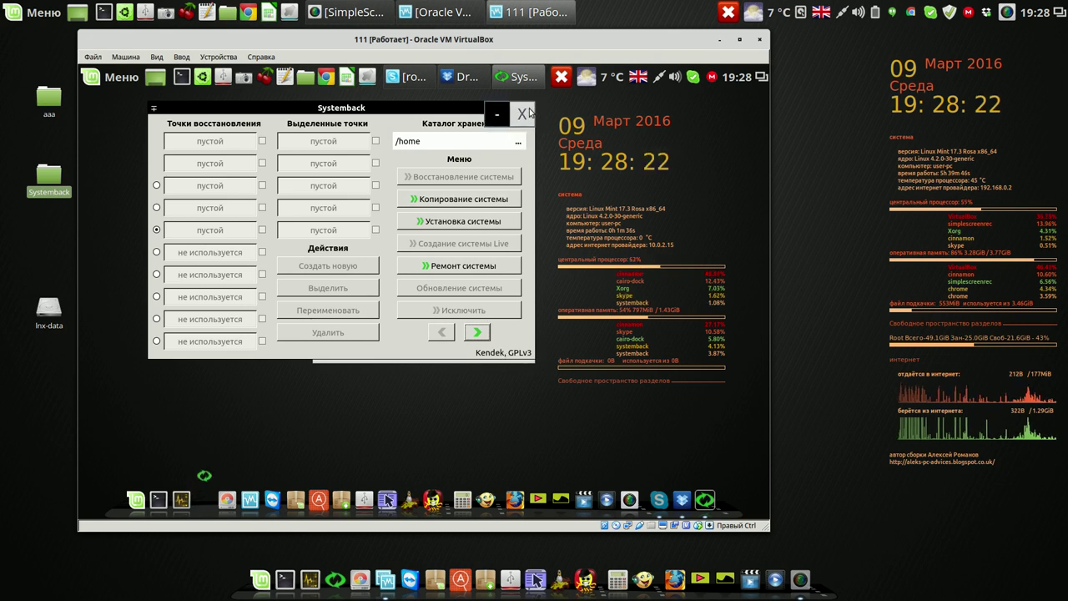
{"action": "left_click", "coordinate": [531, 112]}
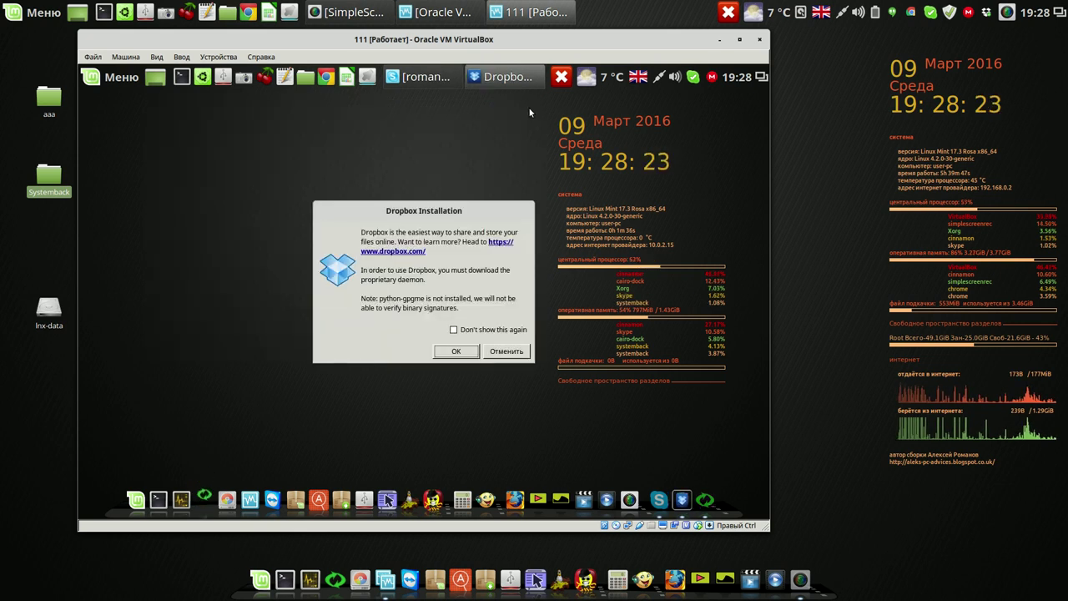
{"action": "left_click", "coordinate": [506, 351]}
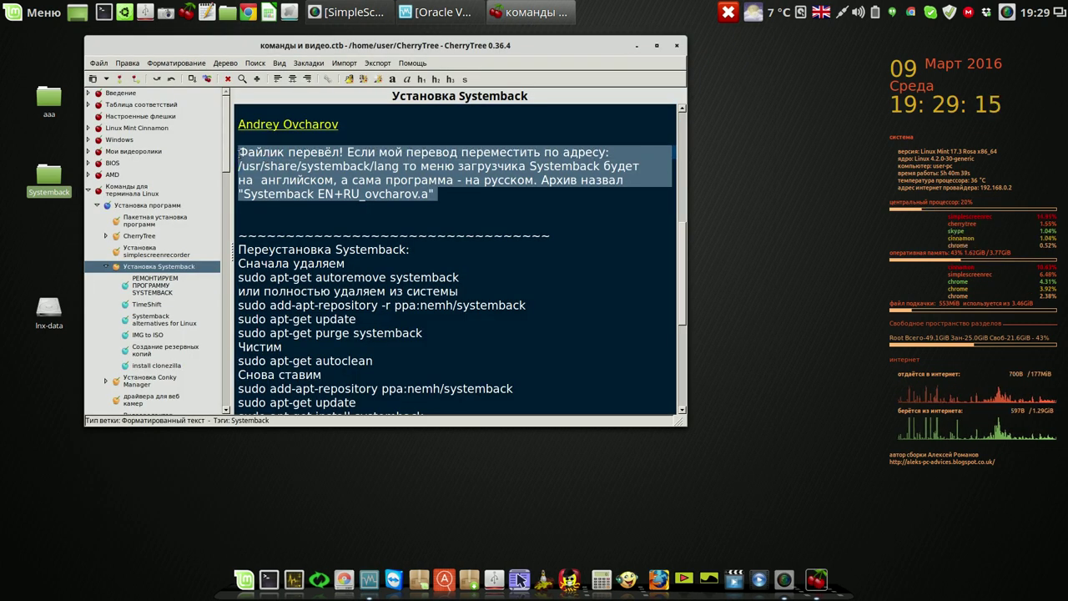
Minimize CherryTree, compress the EN_RU translation folder inside the desktop Systemback folder into a .7z archive there, and close the file manager windows
{"action": "left_click", "coordinate": [635, 47]}
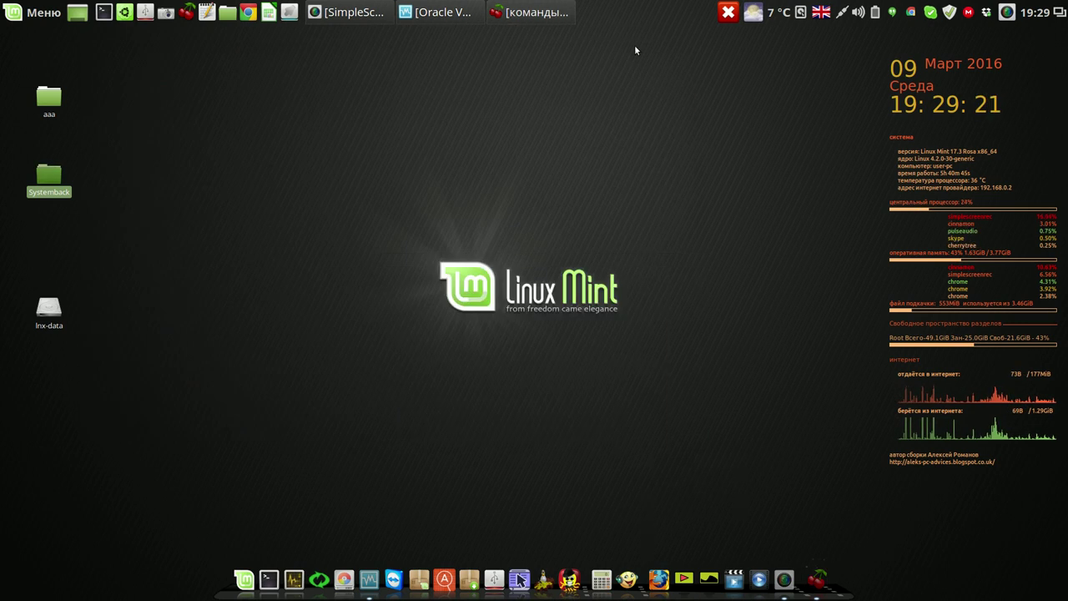
{"action": "double_click", "coordinate": [49, 177]}
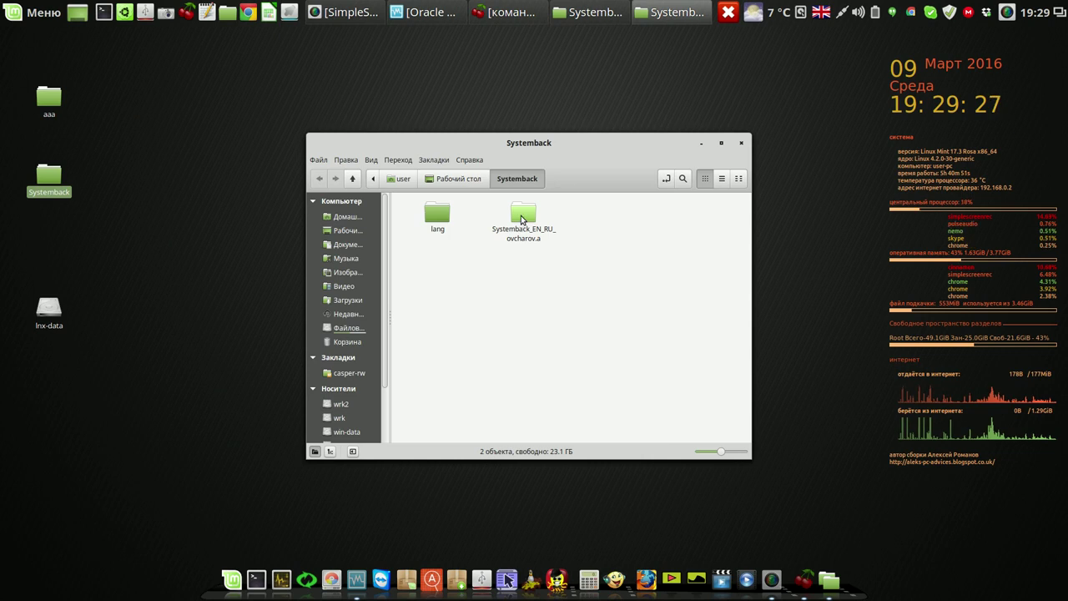
{"action": "left_click", "coordinate": [519, 222]}
{"action": "right_click", "coordinate": [522, 219]}
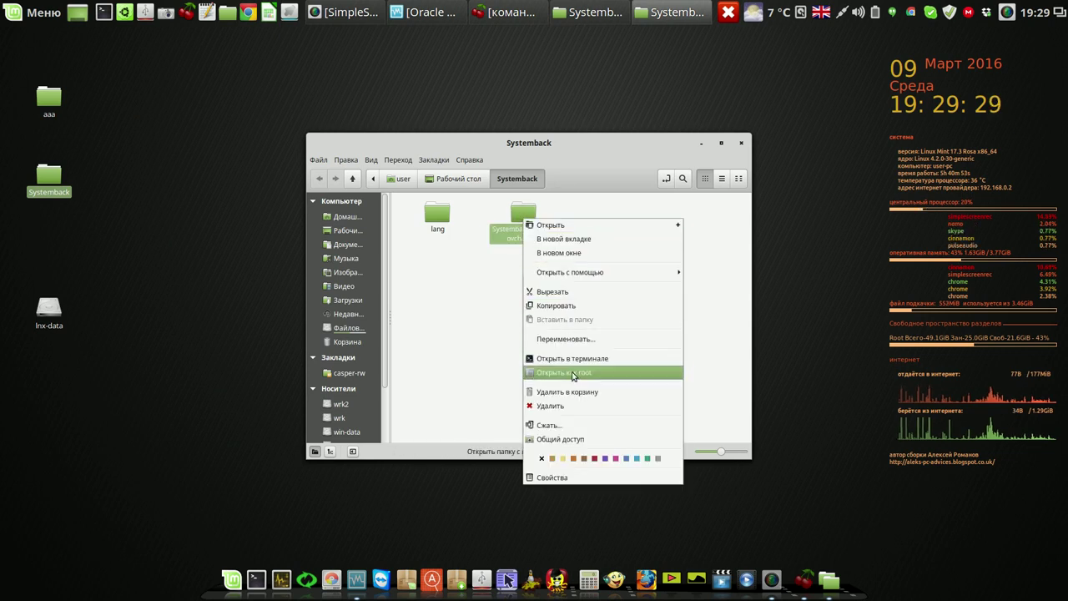
{"action": "left_click", "coordinate": [564, 425]}
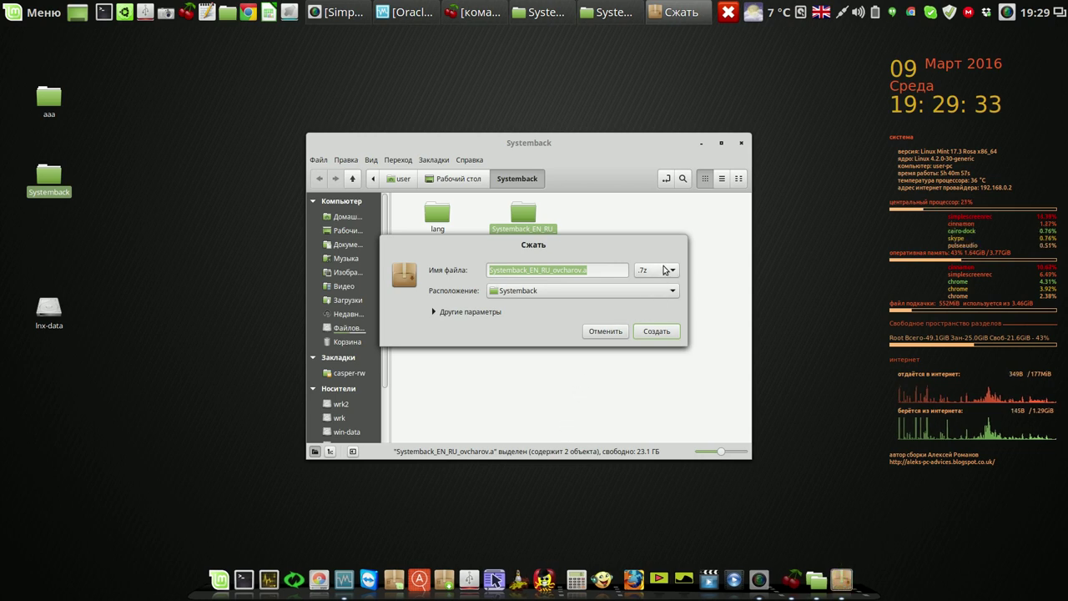
{"action": "left_click", "coordinate": [660, 336]}
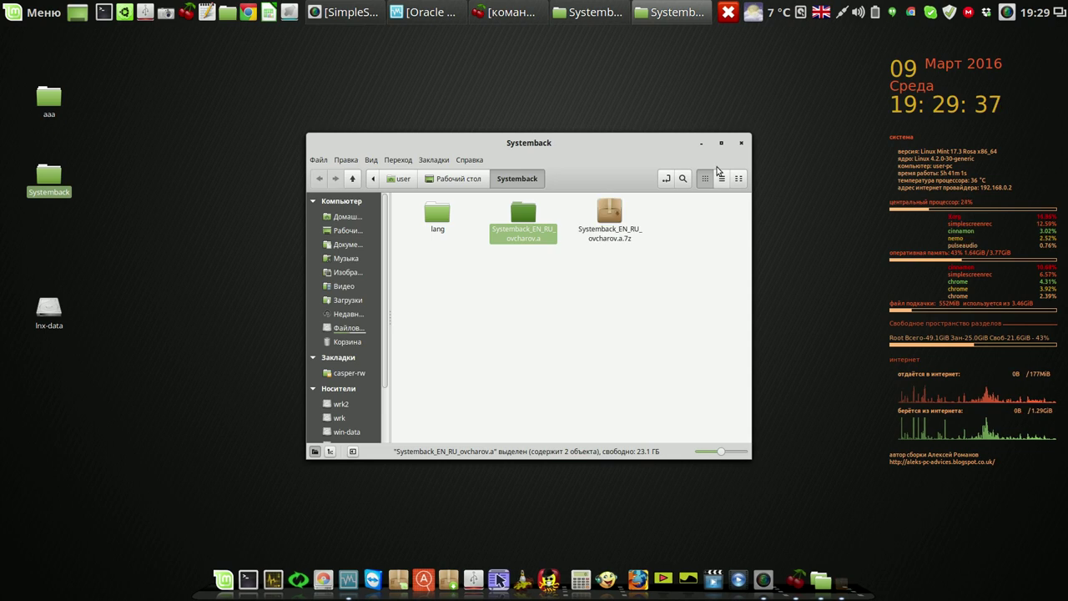
{"action": "left_click", "coordinate": [742, 145]}
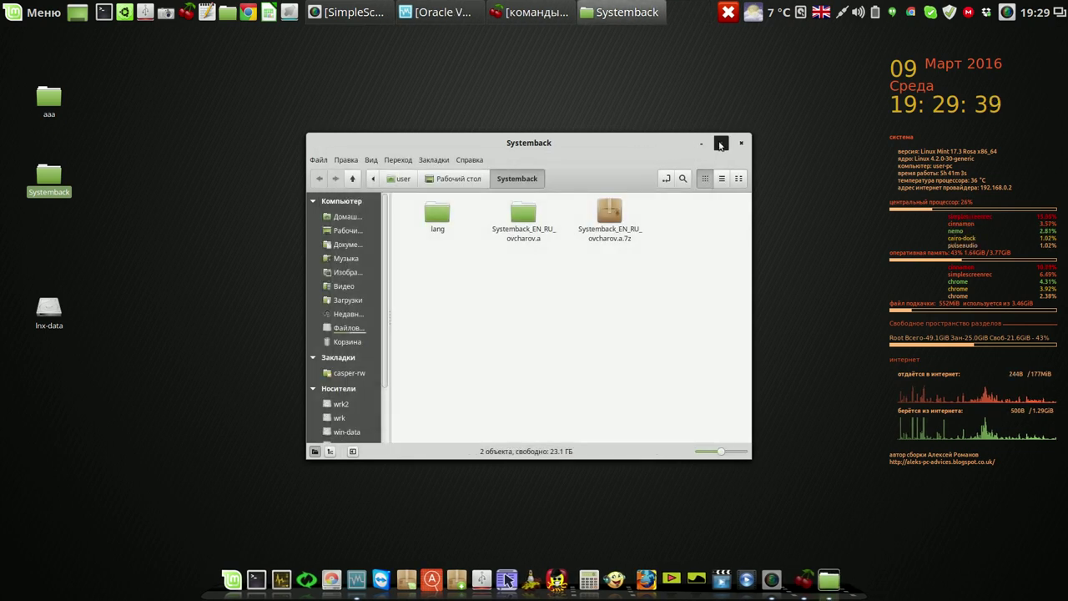
{"action": "left_click", "coordinate": [738, 143]}
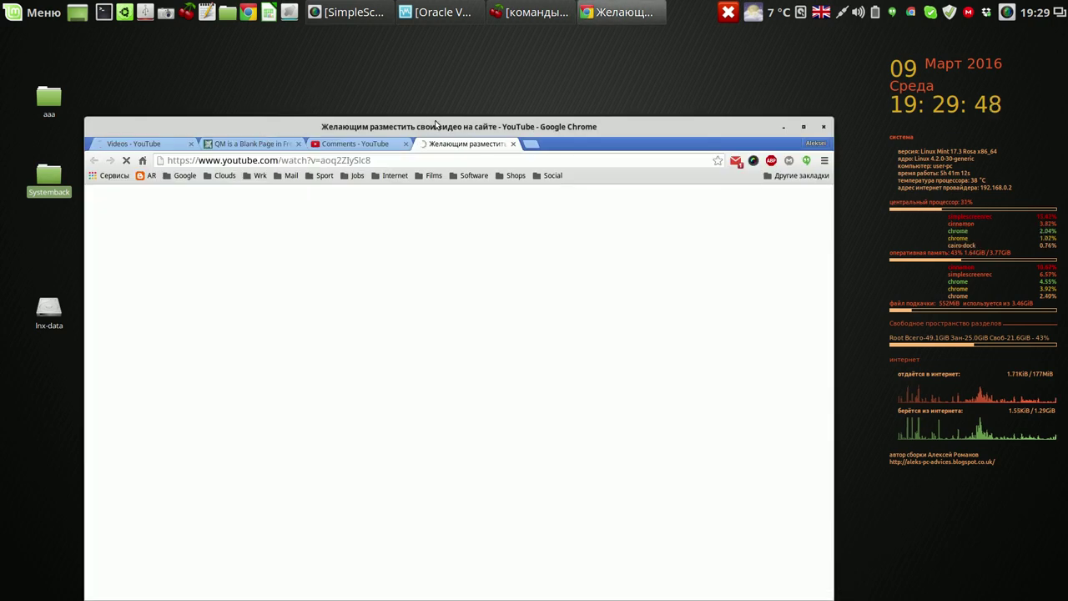
Open the bookmarked MEGA cloud storage in Chrome and go to the folder Linux программы
{"action": "left_click_drag", "start_coordinate": [436, 125], "coordinate": [437, 58]}
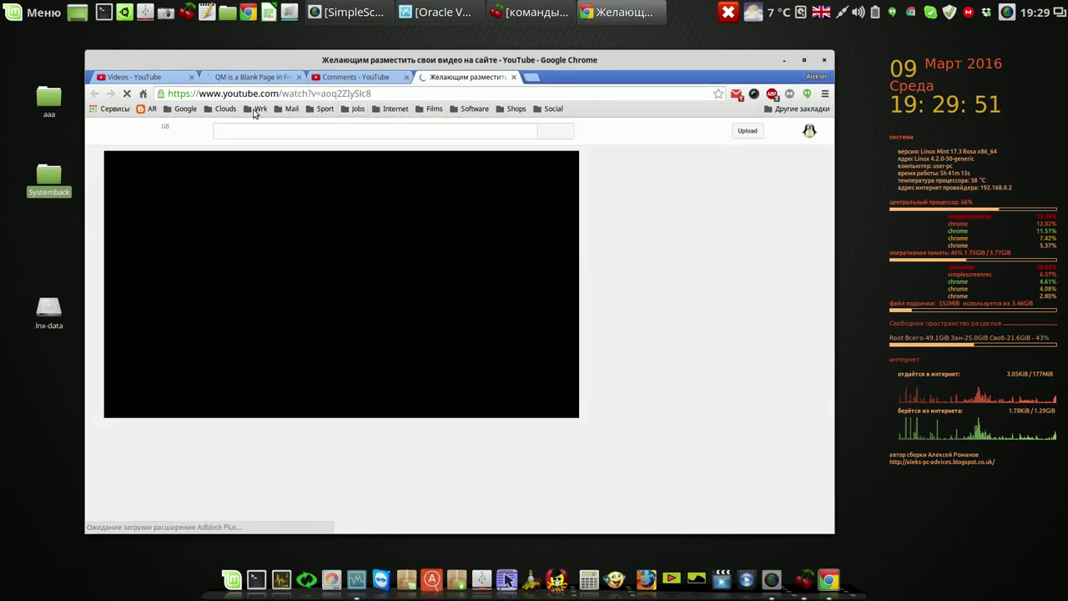
{"action": "left_click", "coordinate": [225, 108]}
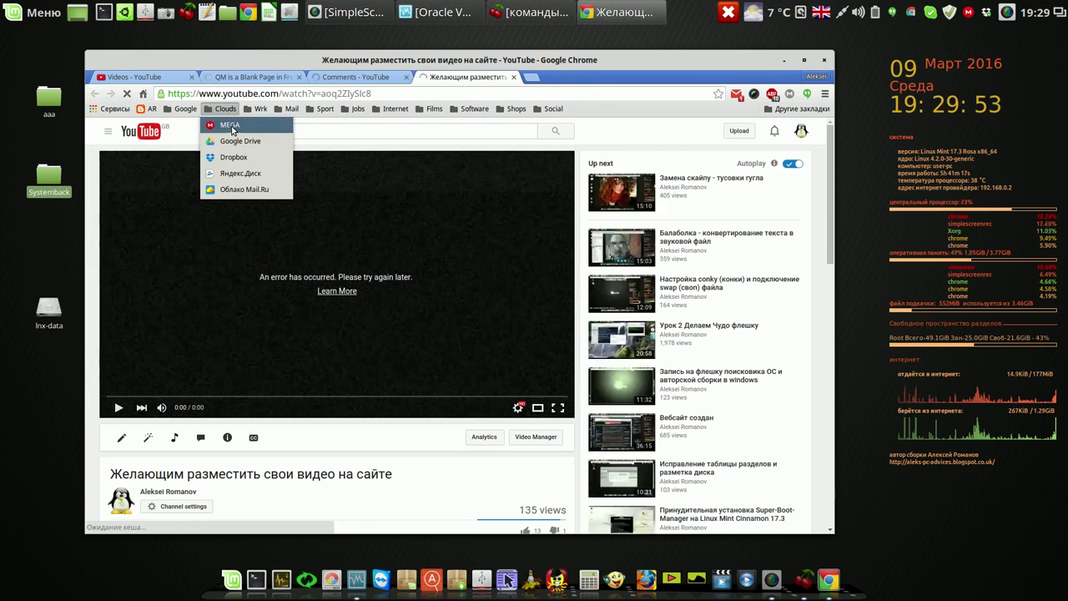
{"action": "left_click", "coordinate": [230, 126]}
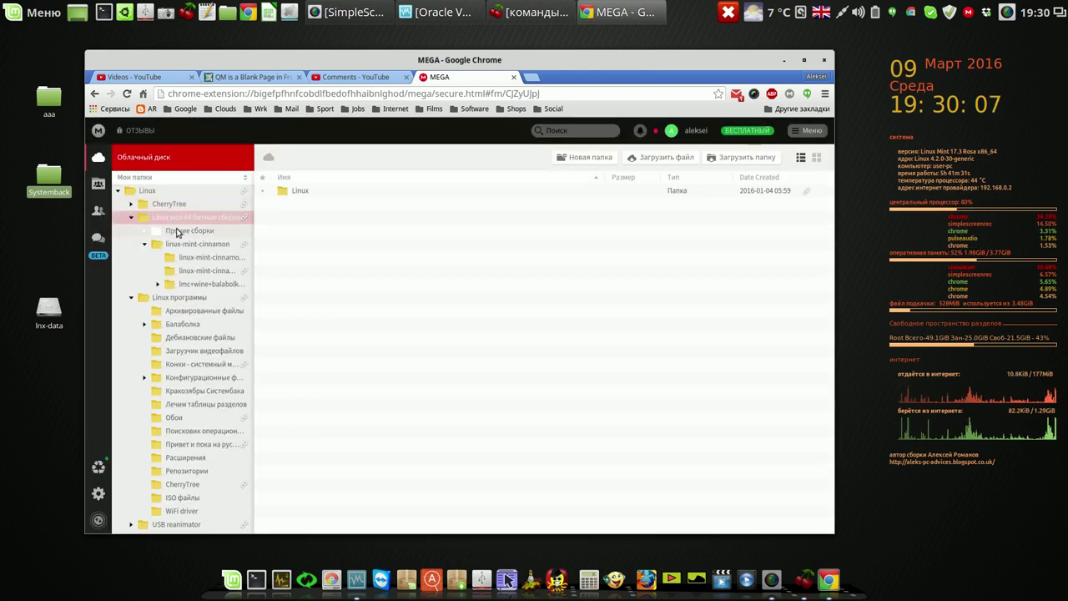
{"action": "left_click", "coordinate": [197, 299]}
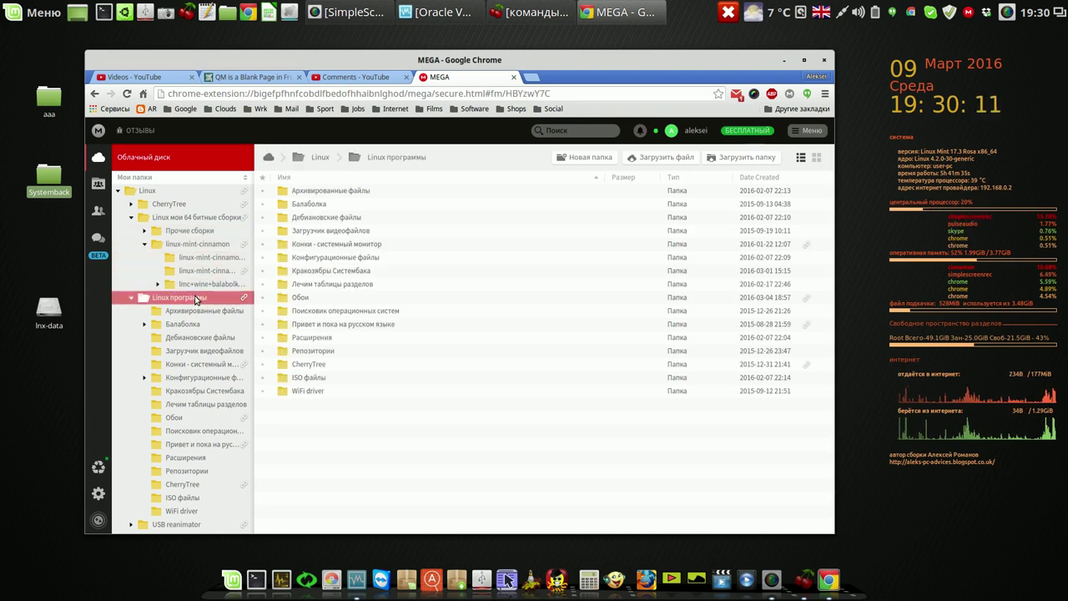
Create a new folder named Systemback in Linux программы
{"action": "left_click", "coordinate": [590, 158]}
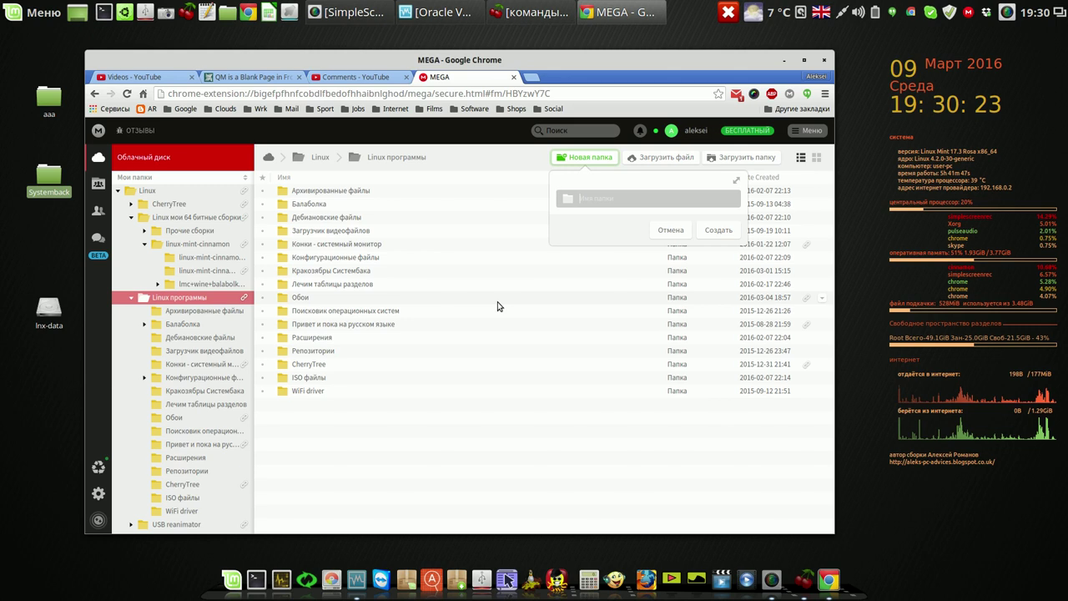
{"action": "type", "text": "l"}
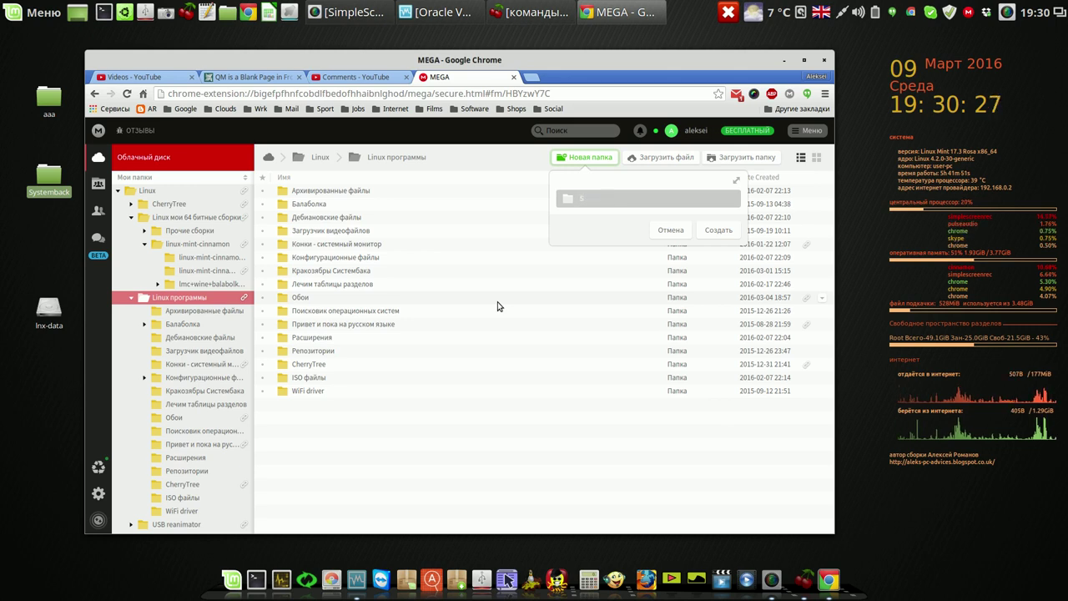
{"action": "type", "text": "ystemback"}
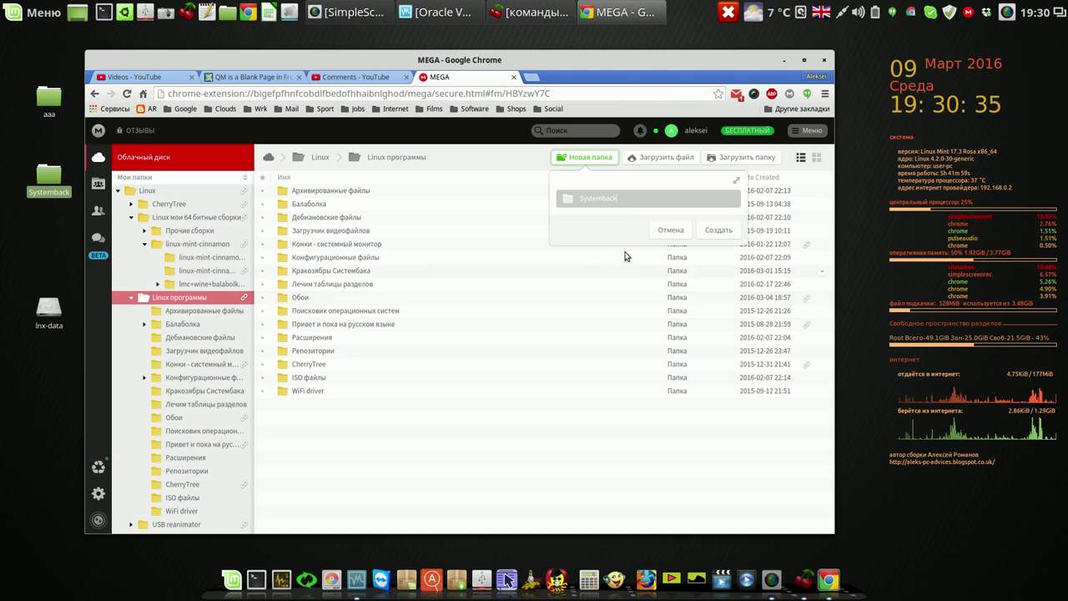
{"action": "left_click", "coordinate": [720, 231]}
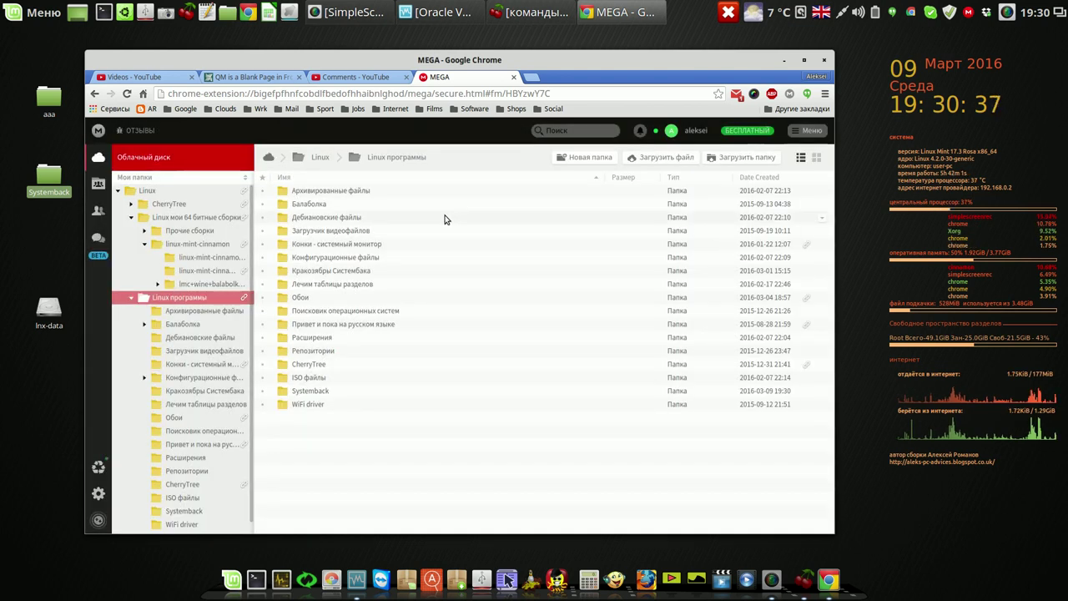
Upload the EN_RU translation .7z archive from the desktop's Systemback folder into the new Systemback folder on MEGA
{"action": "double_click", "coordinate": [281, 393]}
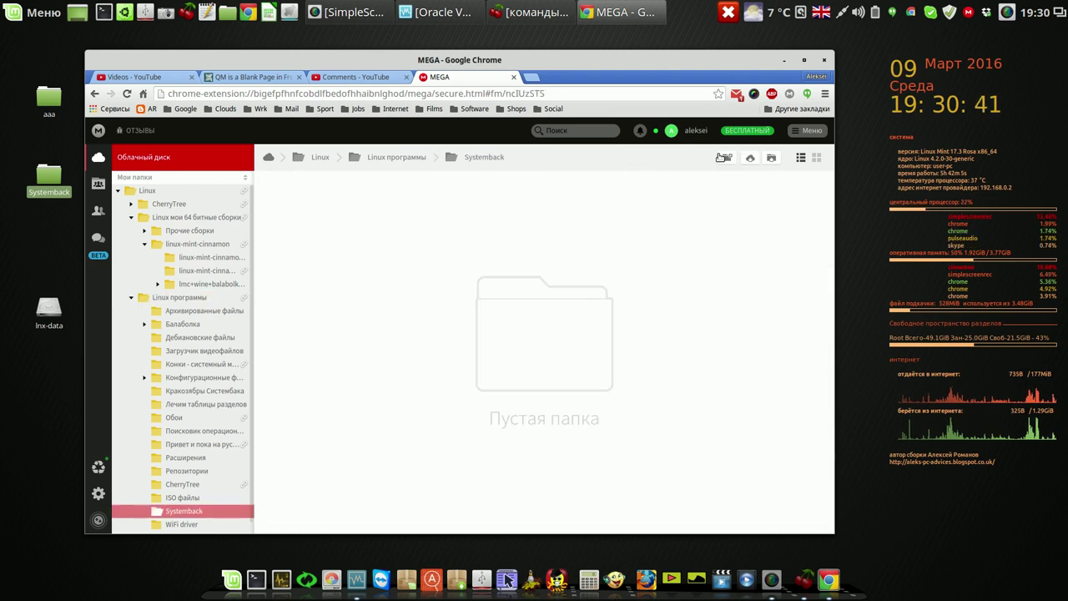
{"action": "left_click", "coordinate": [750, 160]}
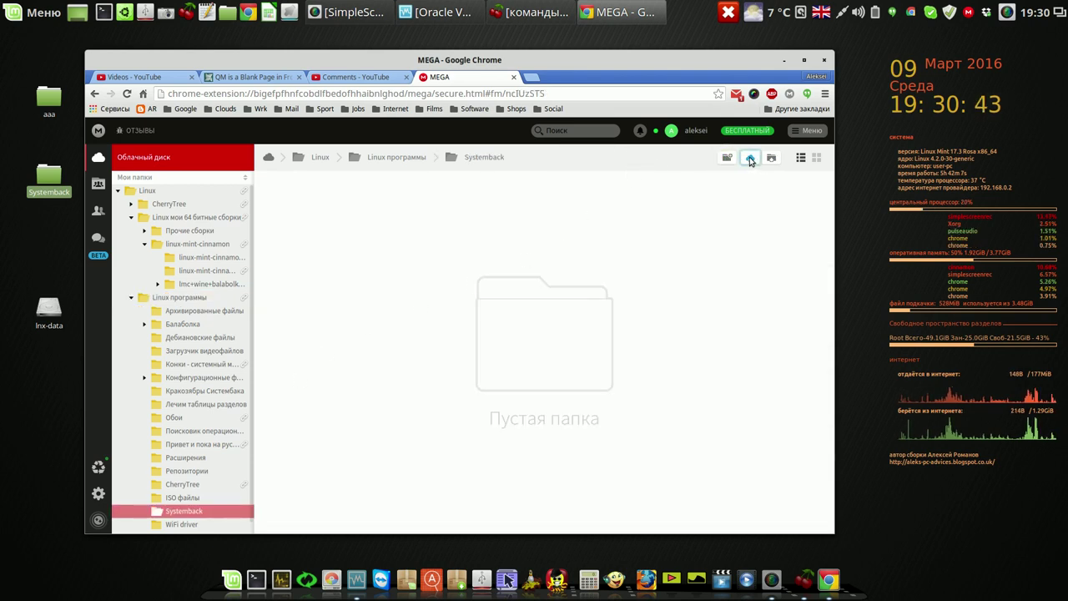
{"action": "double_click", "coordinate": [362, 221]}
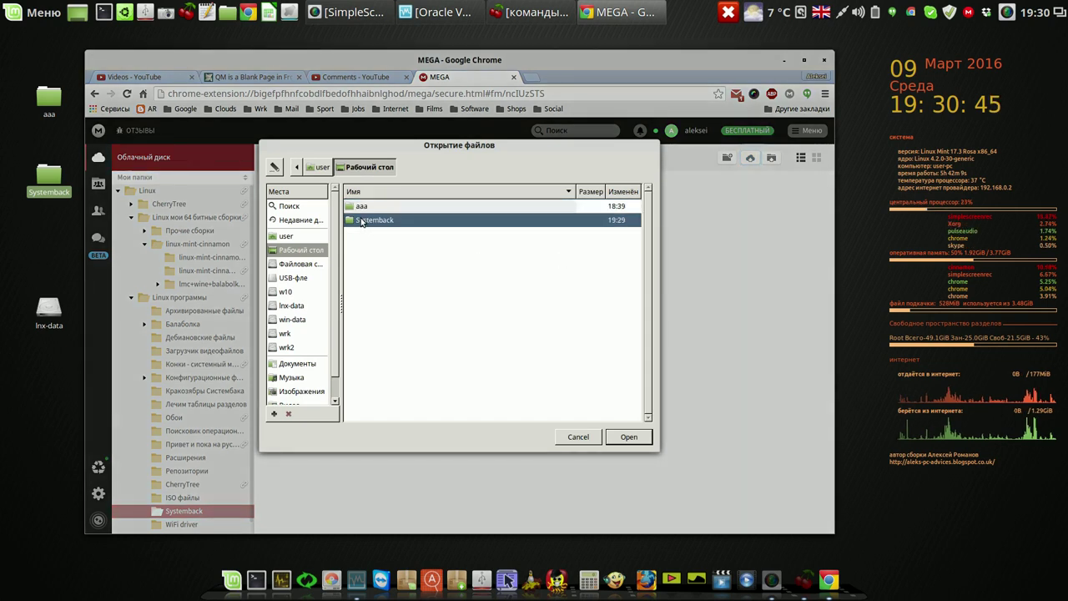
{"action": "left_click", "coordinate": [359, 235]}
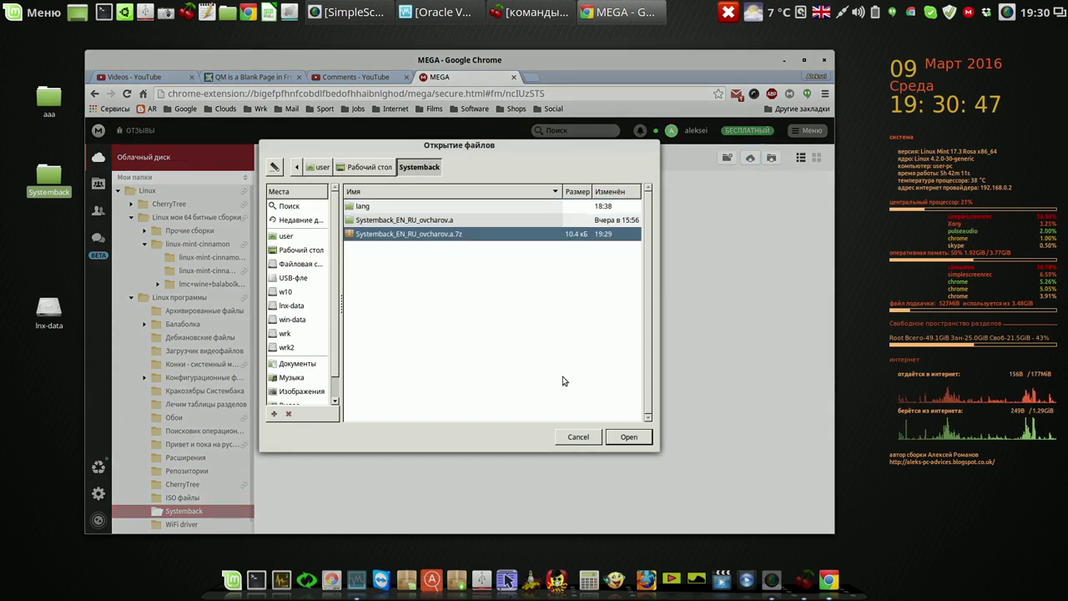
{"action": "left_click", "coordinate": [629, 436]}
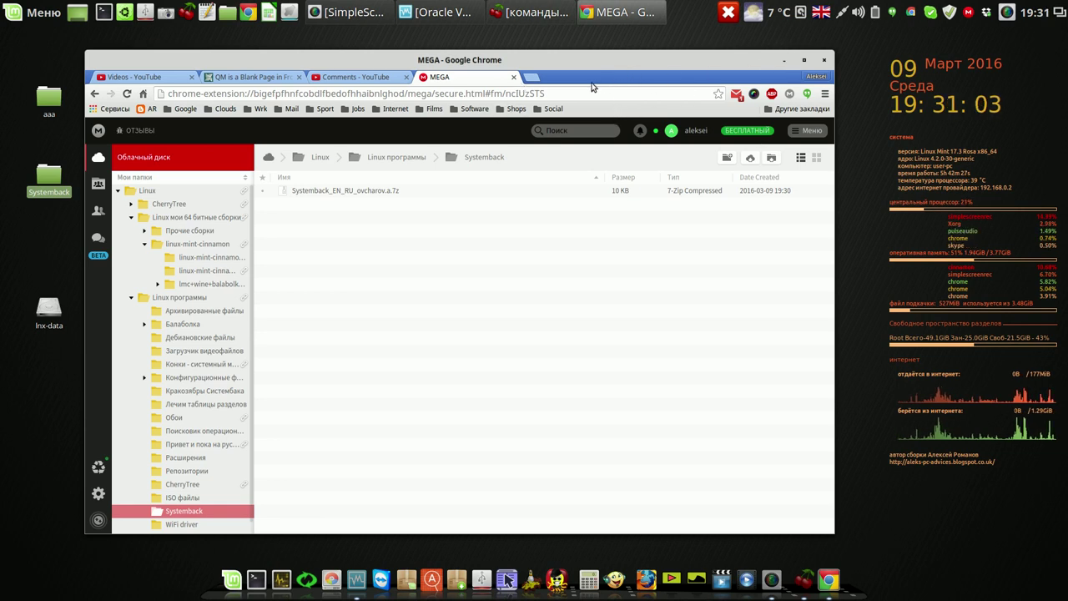
Open the bookmarked site Компьютерные советы in a new tab and follow its MEGA link for the 64-bit builds and programs
{"action": "left_click", "coordinate": [532, 77]}
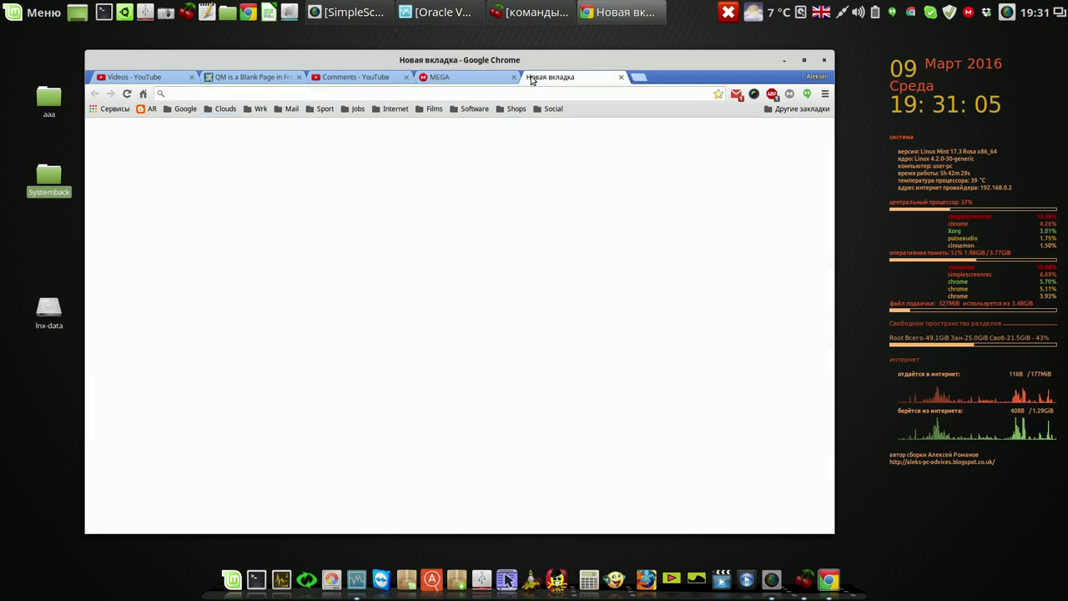
{"action": "left_click", "coordinate": [257, 109]}
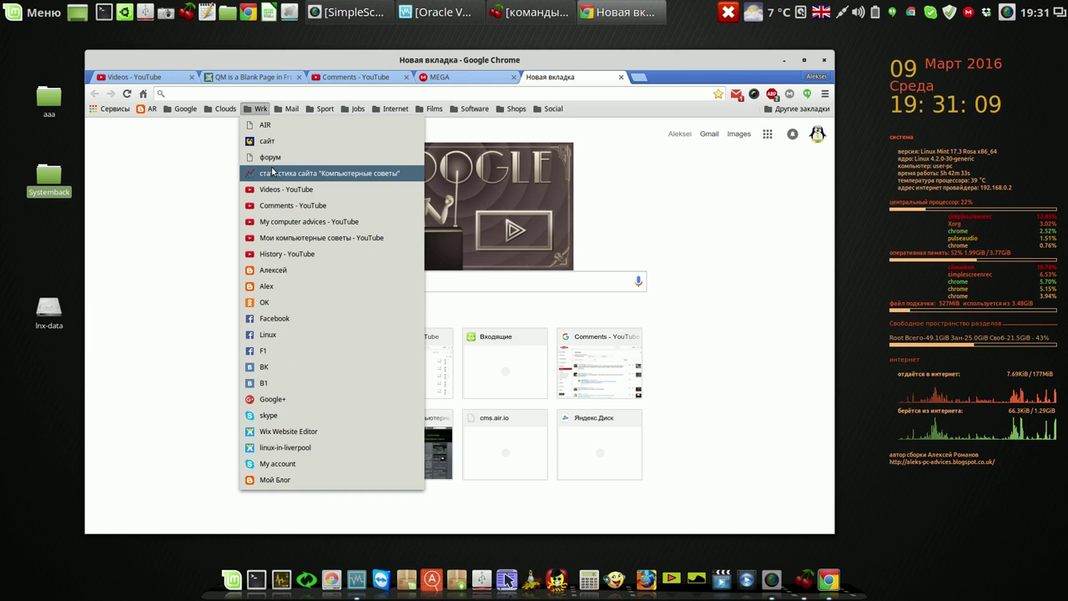
{"action": "left_click", "coordinate": [278, 143]}
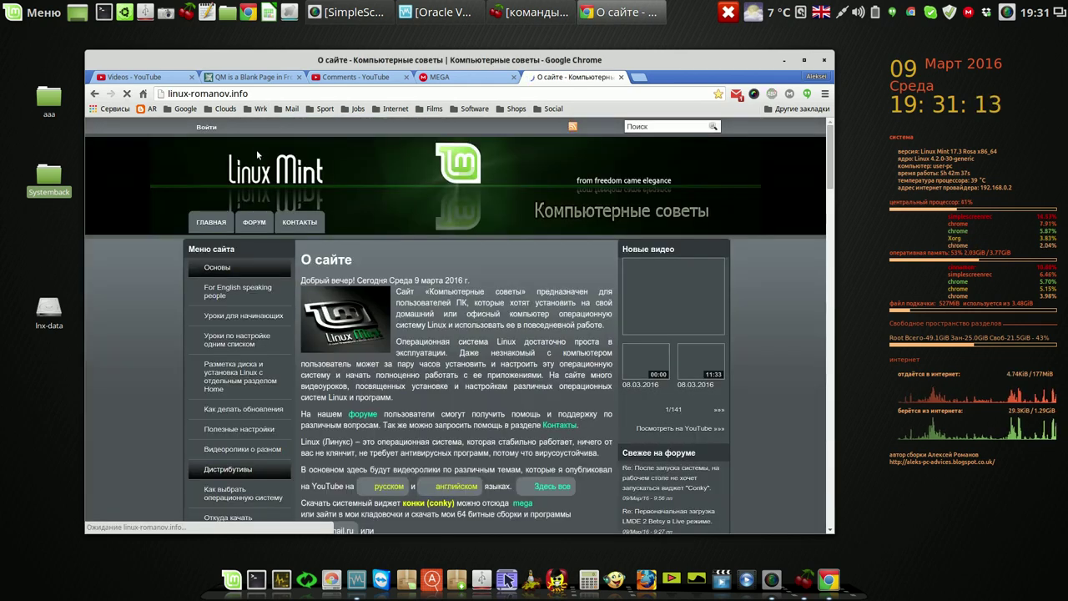
{"action": "left_click_drag", "start_coordinate": [826, 179], "coordinate": [828, 231]}
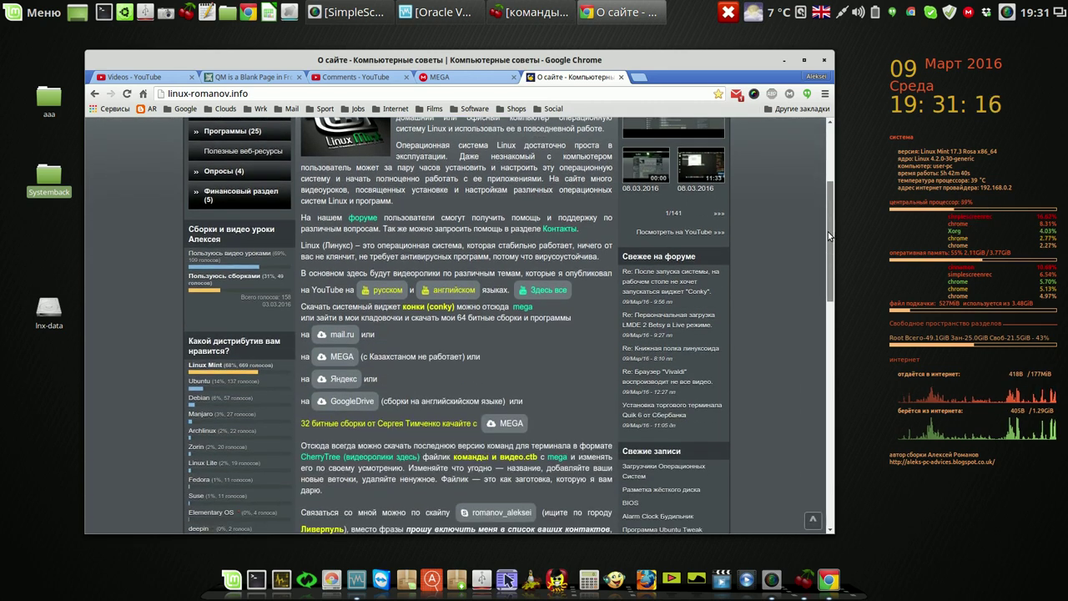
{"action": "left_click", "coordinate": [338, 356]}
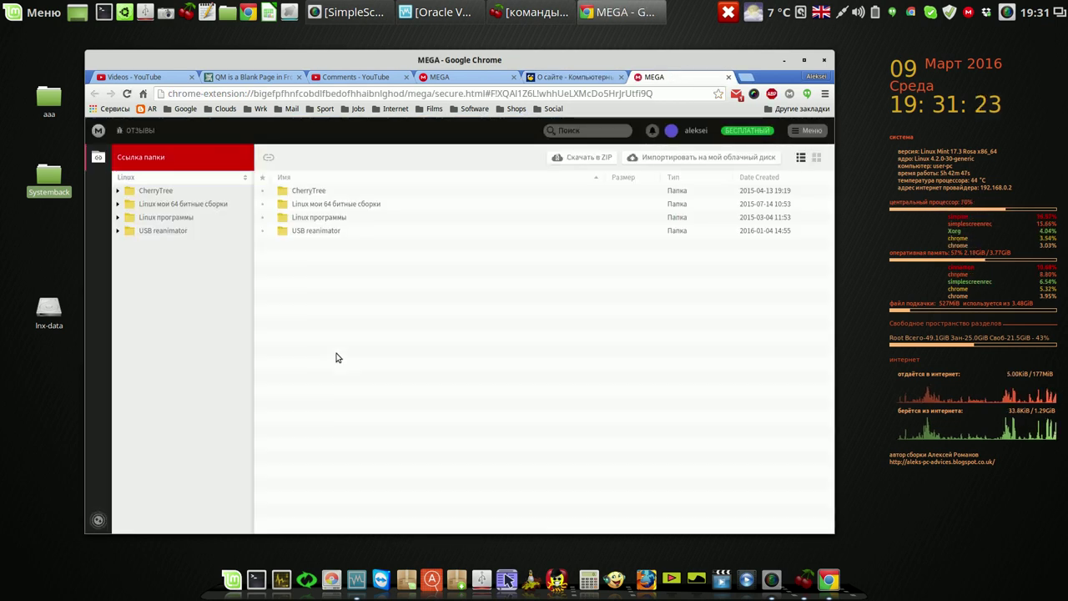
Download the EN_RU translation .7z archive from Linux программы/Systemback in the shared MEGA folder using the standard download and save it to the desktop
{"action": "left_click", "coordinate": [178, 219]}
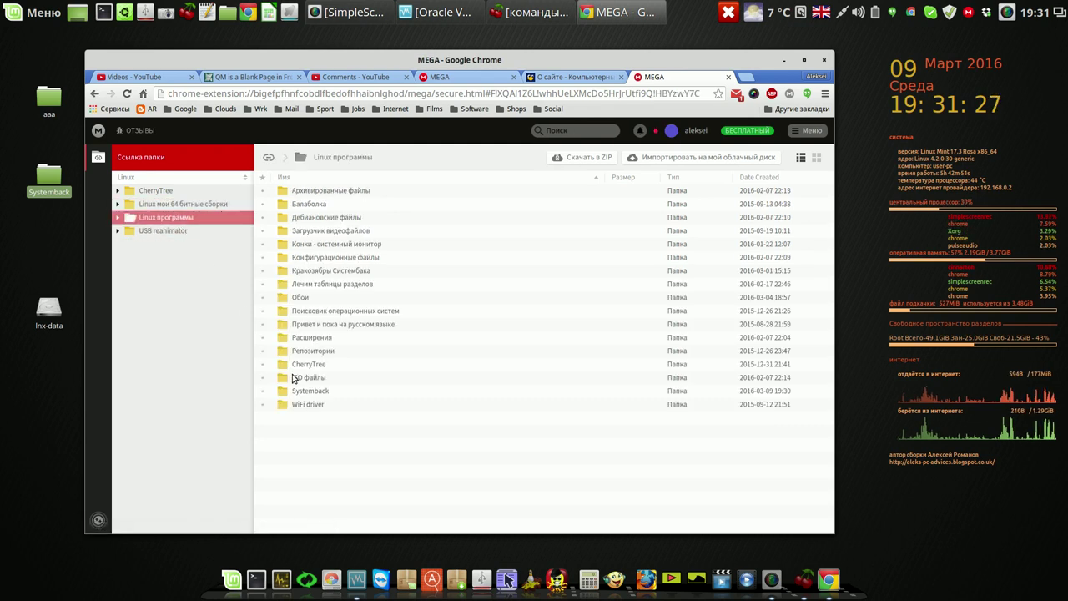
{"action": "double_click", "coordinate": [315, 393]}
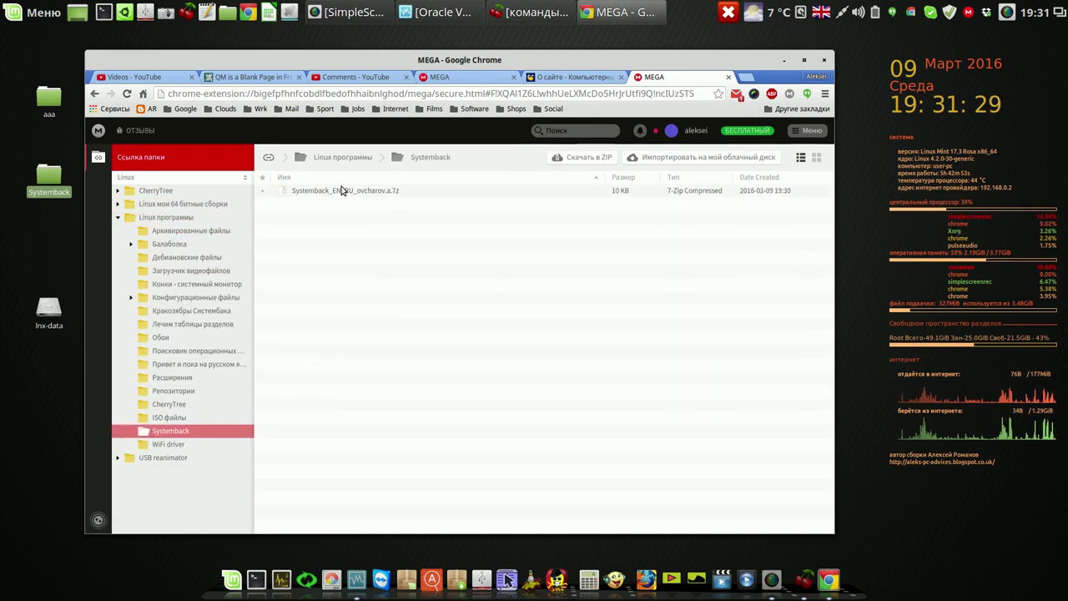
{"action": "right_click", "coordinate": [342, 194]}
{"action": "mouse_move", "coordinate": [374, 222]}
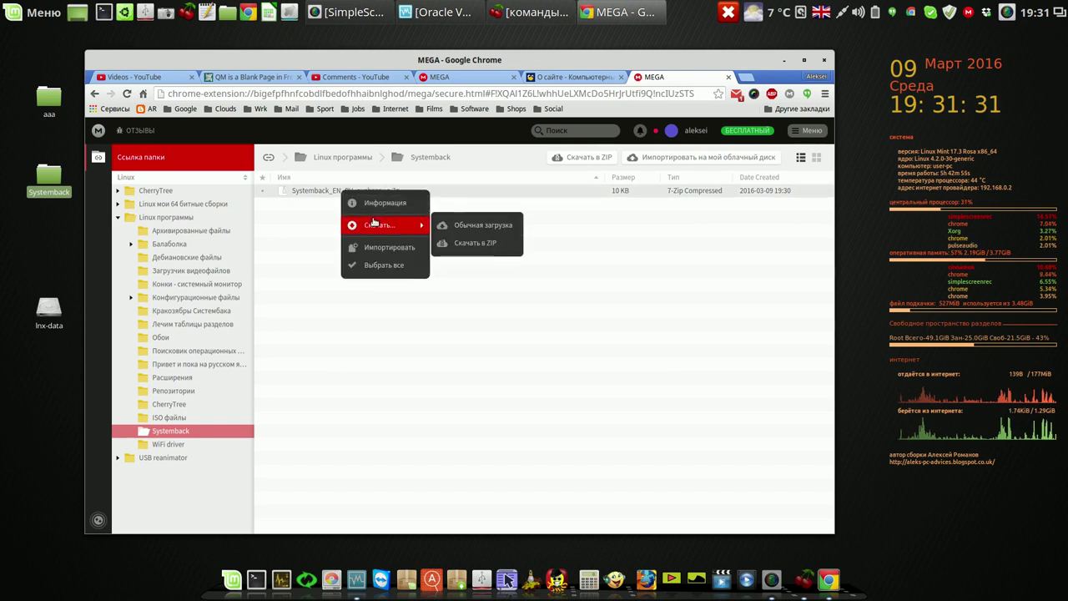
{"action": "left_click", "coordinate": [498, 227]}
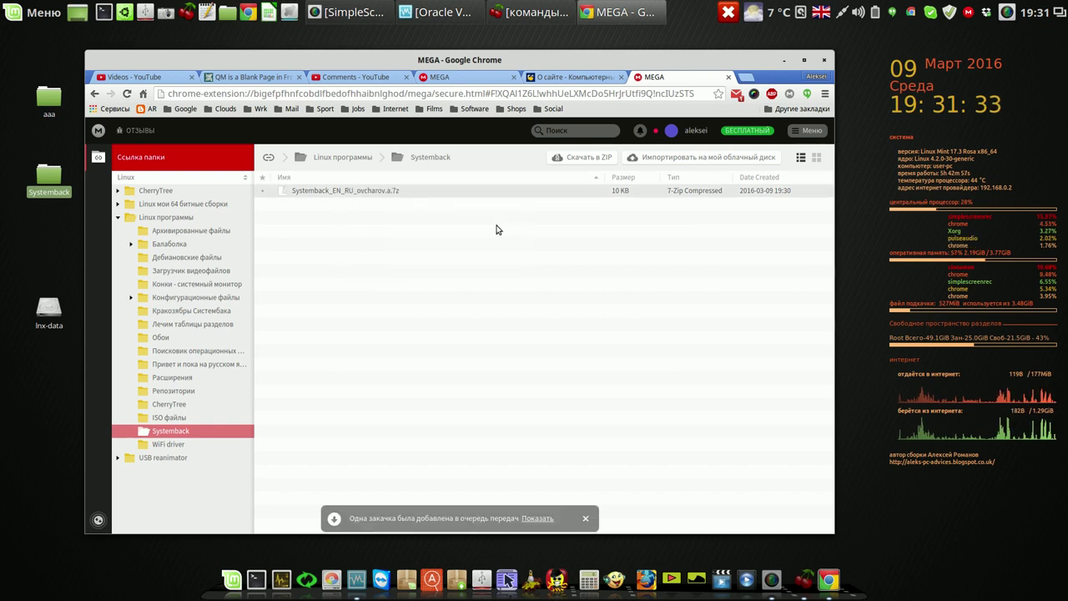
{"action": "left_click", "coordinate": [538, 516]}
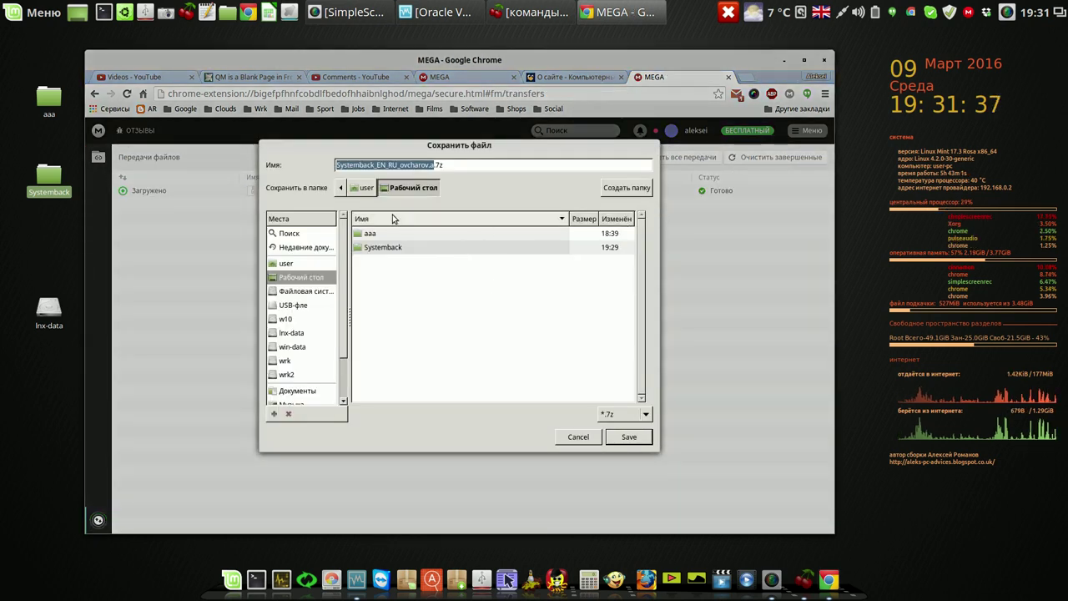
{"action": "left_click", "coordinate": [630, 437]}
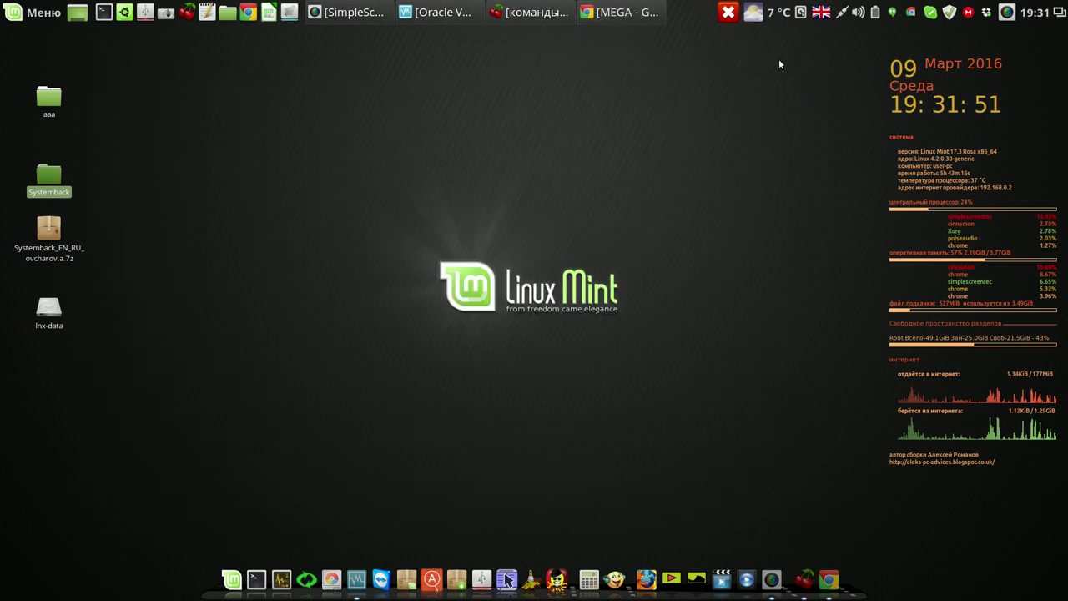
Switch to CherryTree and place the text cursor on the blank line below the archive name in the Установка Systemback note
{"action": "left_click", "coordinate": [555, 15]}
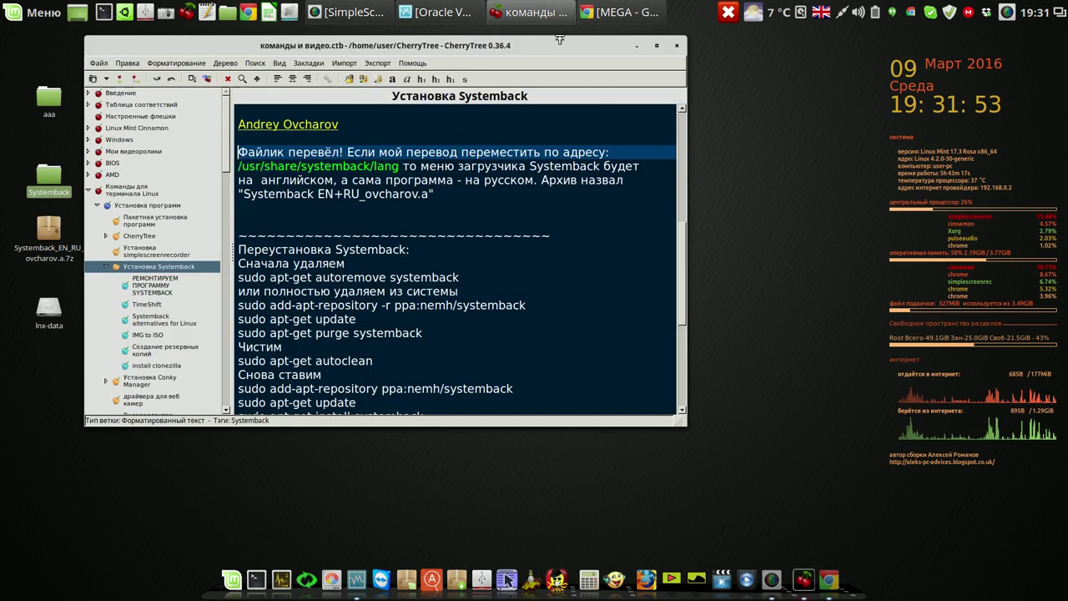
{"action": "left_click", "coordinate": [310, 214]}
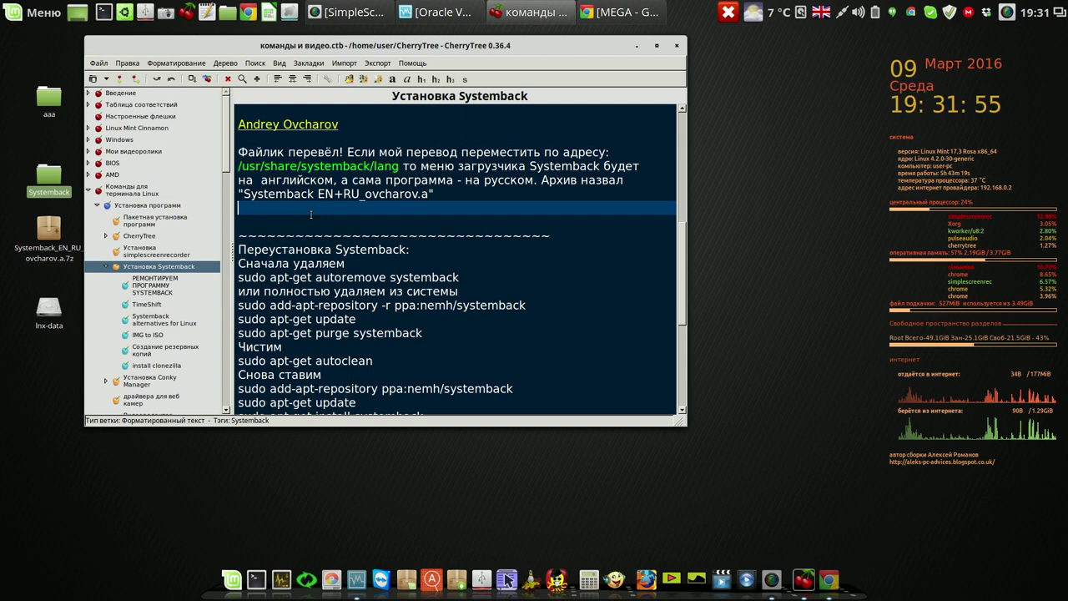